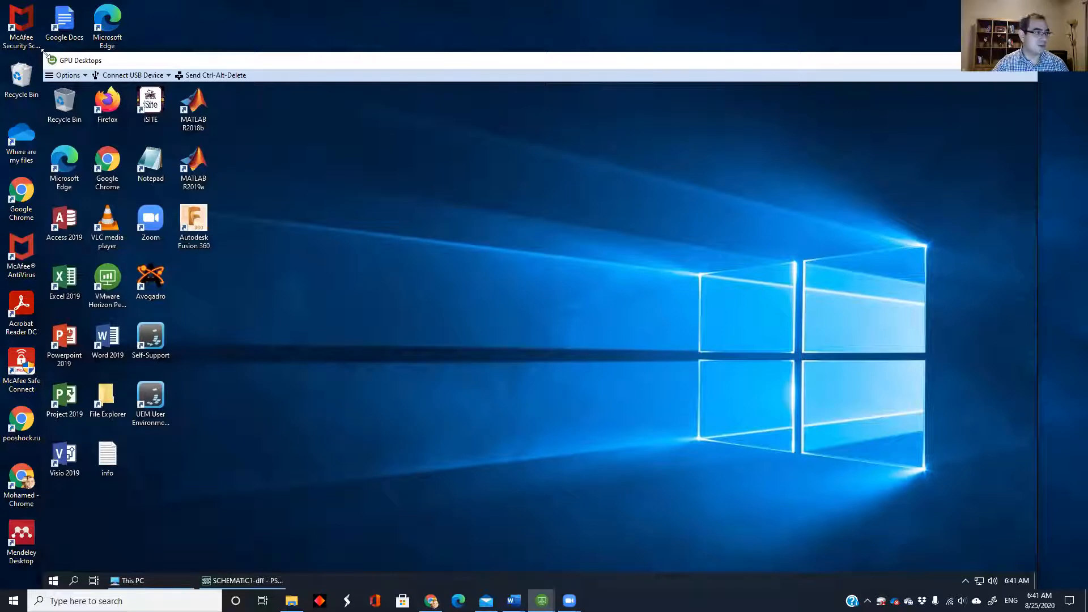
Step: Launch Capture CIS 17.4 from the Cadence PCB 17.4-2019 programs on the remote desktop
{"action": "left_click_drag", "start_coordinate": [43, 52], "coordinate": [0, 0]}
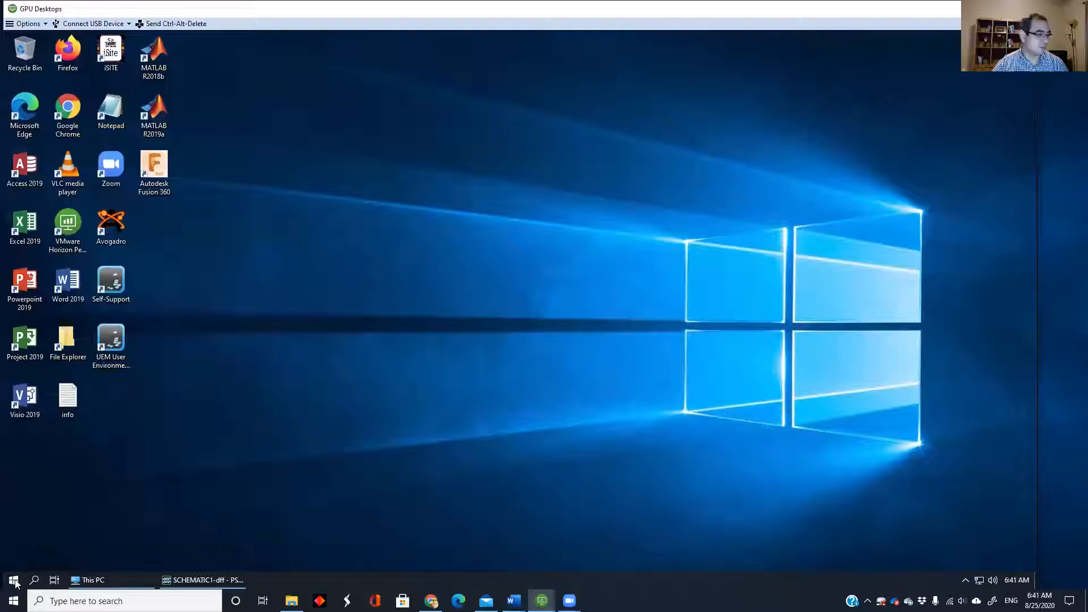
{"action": "left_click", "coordinate": [15, 582]}
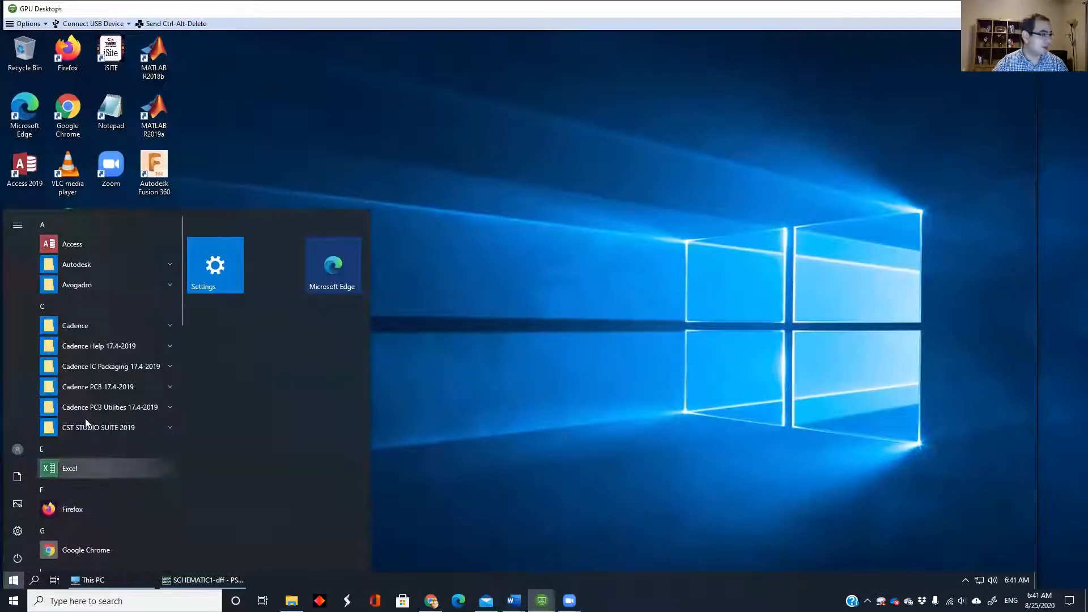
{"action": "left_click", "coordinate": [145, 386]}
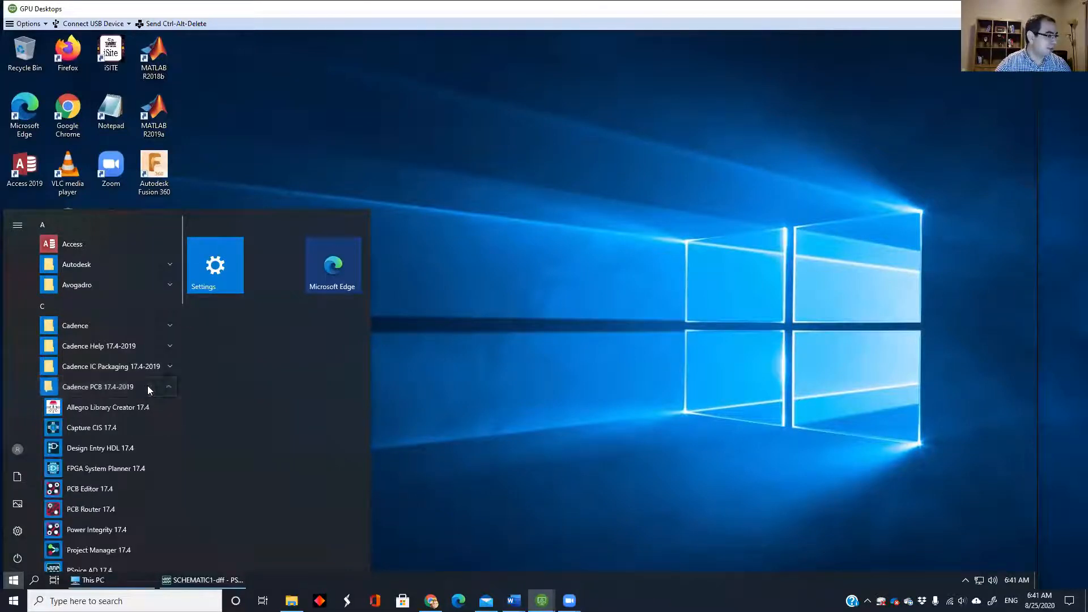
{"action": "left_click", "coordinate": [112, 434]}
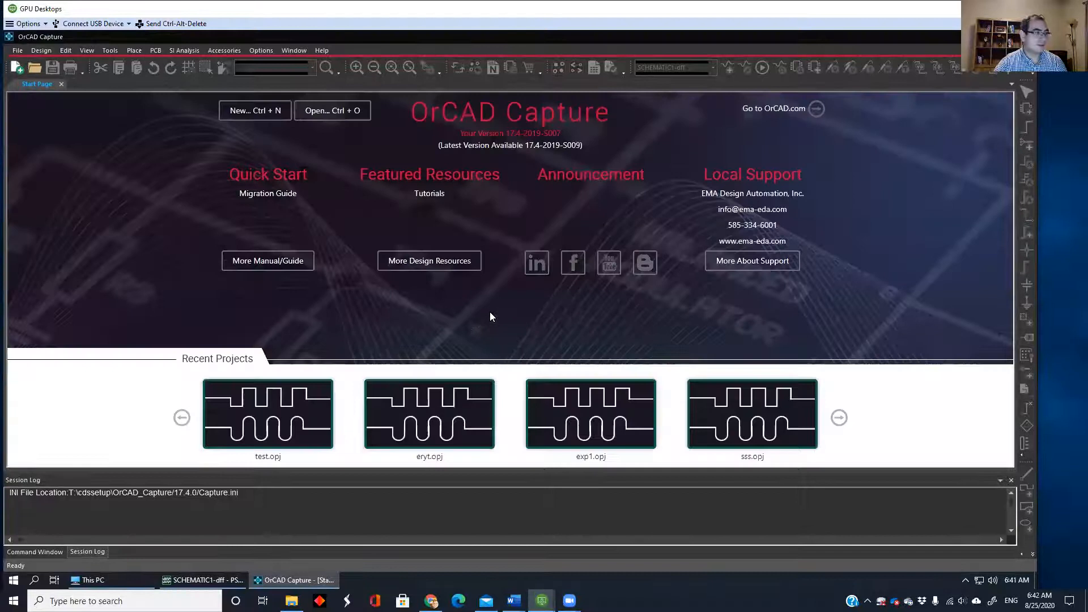
Step: Create a new blank PSpice-enabled project named test1
{"action": "left_click", "coordinate": [18, 51]}
{"action": "mouse_move", "coordinate": [48, 64]}
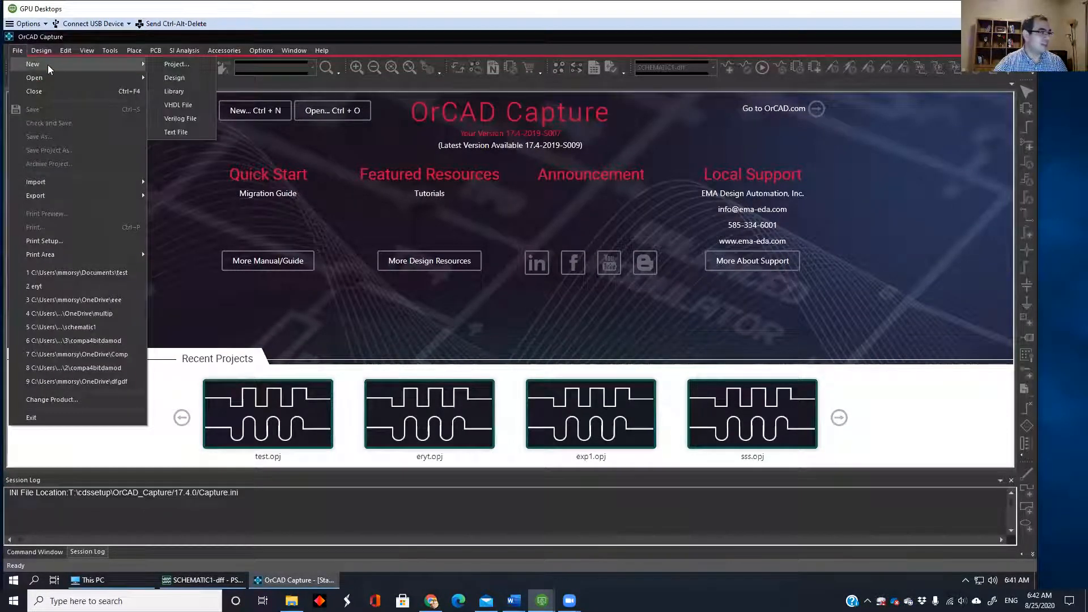
{"action": "left_click", "coordinate": [184, 64]}
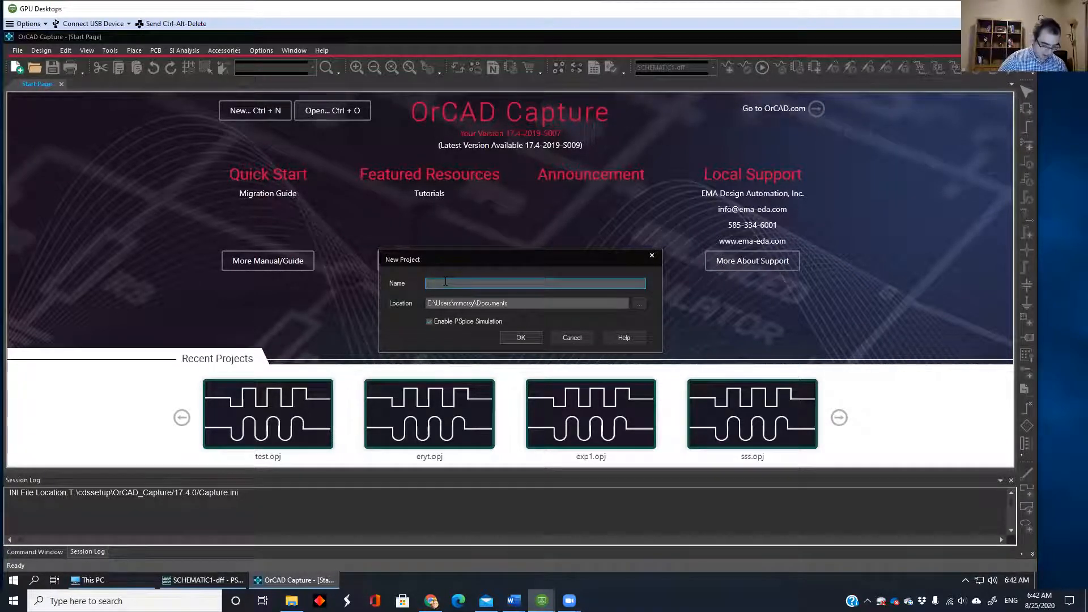
{"action": "type", "text": "test"}
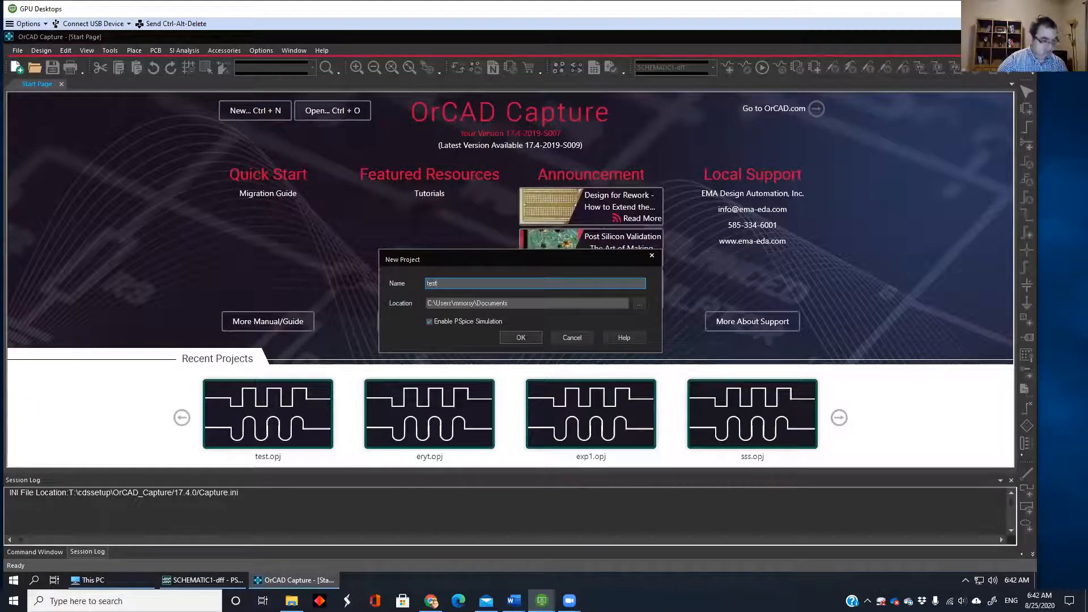
{"action": "type", "text": "1"}
{"action": "left_click", "coordinate": [522, 336]}
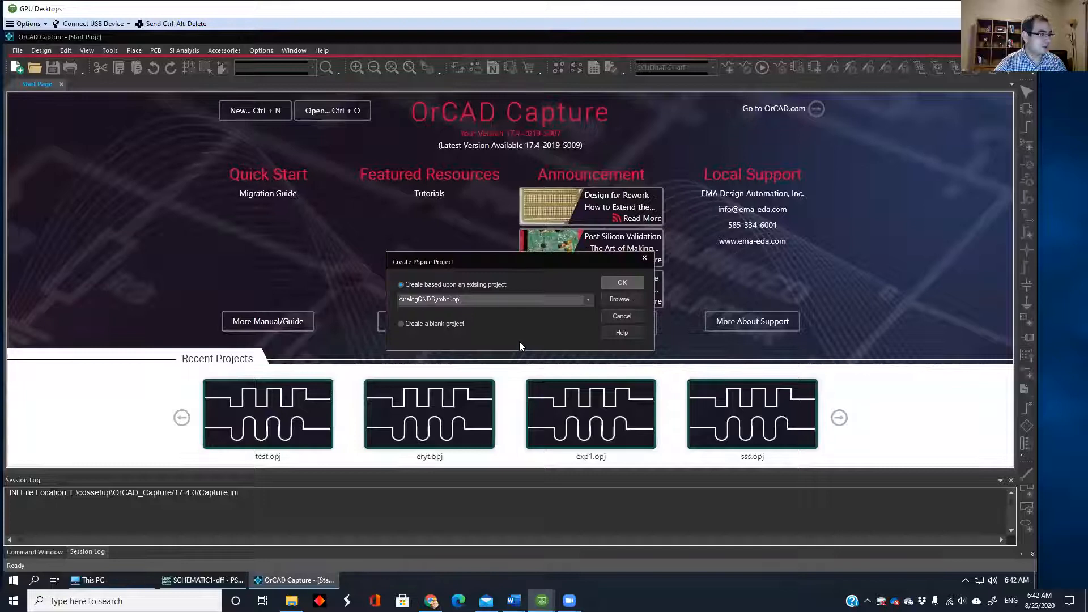
{"action": "left_click", "coordinate": [433, 328]}
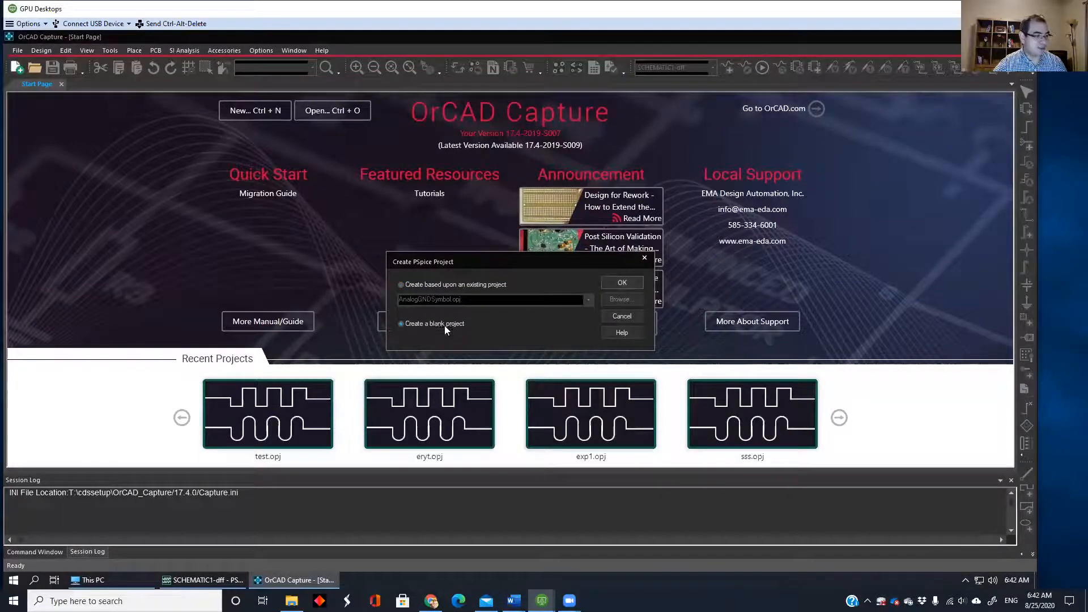
{"action": "left_click", "coordinate": [622, 283]}
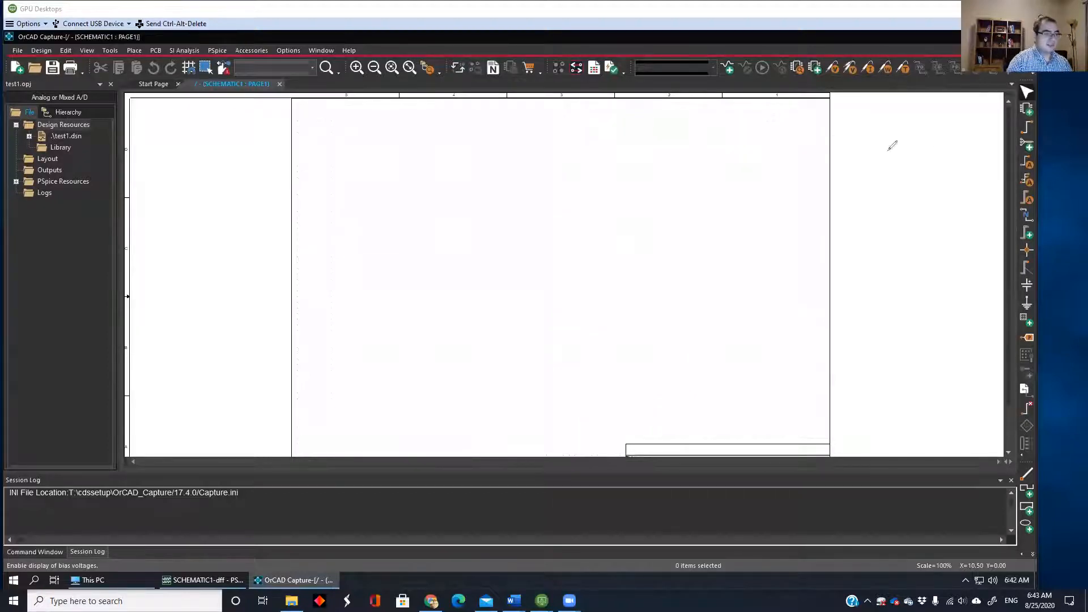
Step: Annotate the screen with a hand-drawn loop circuit of a 5V source in series with 2K and 1K resistors
{"action": "left_click_drag", "start_coordinate": [941, 140], "coordinate": [819, 148]}
{"action": "left_click_drag", "start_coordinate": [874, 109], "coordinate": [893, 120]}
{"action": "mouse_move", "coordinate": [909, 104]}
{"action": "left_mouse_down"}
{"action": "mouse_move", "coordinate": [945, 170]}
{"action": "mouse_move", "coordinate": [949, 238]}
{"action": "left_mouse_up"}
{"action": "left_click_drag", "start_coordinate": [968, 175], "coordinate": [975, 194]}
{"action": "left_click_drag", "start_coordinate": [986, 174], "coordinate": [987, 195]}
{"action": "left_click_drag", "start_coordinate": [950, 240], "coordinate": [825, 262]}
{"action": "mouse_move", "coordinate": [880, 223]}
{"action": "left_mouse_down"}
{"action": "mouse_move", "coordinate": [869, 238]}
{"action": "mouse_move", "coordinate": [891, 243]}
{"action": "left_mouse_up"}
{"action": "left_click_drag", "start_coordinate": [896, 220], "coordinate": [908, 237]}
{"action": "mouse_move", "coordinate": [820, 150]}
{"action": "left_mouse_down"}
{"action": "mouse_move", "coordinate": [801, 155]}
{"action": "mouse_move", "coordinate": [796, 210]}
{"action": "mouse_move", "coordinate": [773, 215]}
{"action": "mouse_move", "coordinate": [792, 221]}
{"action": "mouse_move", "coordinate": [823, 265]}
{"action": "left_mouse_up"}
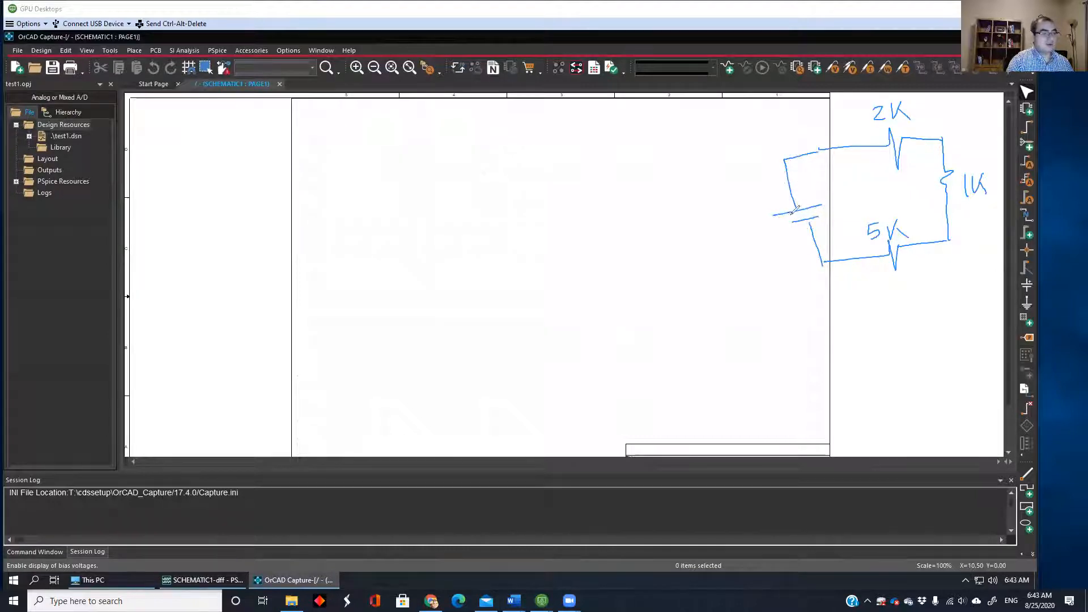
{"action": "mouse_move", "coordinate": [741, 192]}
{"action": "left_mouse_down"}
{"action": "mouse_move", "coordinate": [733, 214]}
{"action": "mouse_move", "coordinate": [764, 194]}
{"action": "left_mouse_up"}
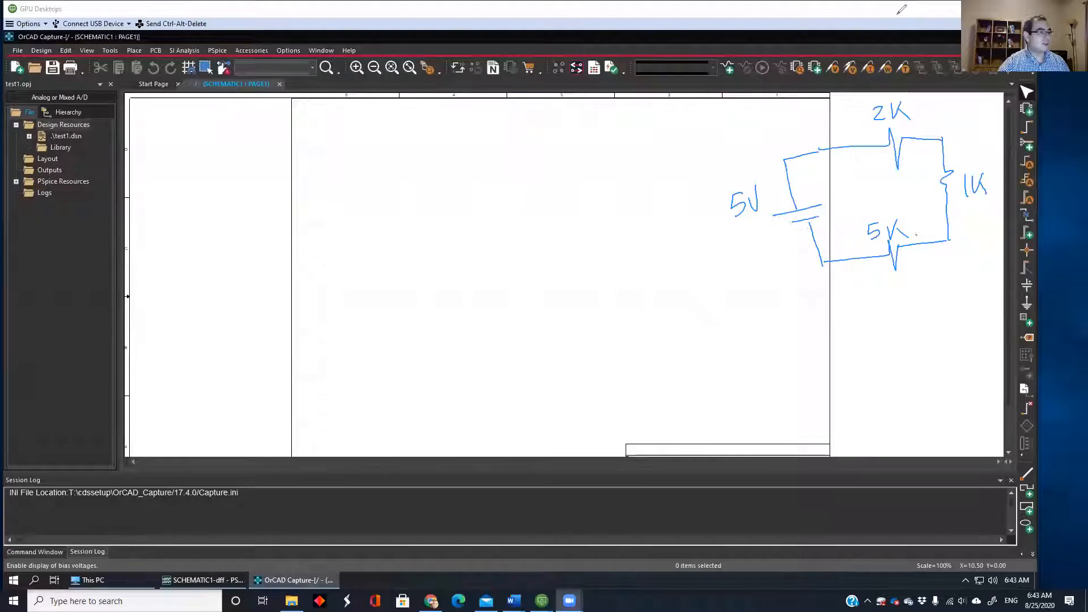
{"action": "mouse_move", "coordinate": [873, 209]}
{"action": "left_mouse_down"}
{"action": "mouse_move", "coordinate": [819, 254]}
{"action": "mouse_move", "coordinate": [942, 236]}
{"action": "left_mouse_up"}
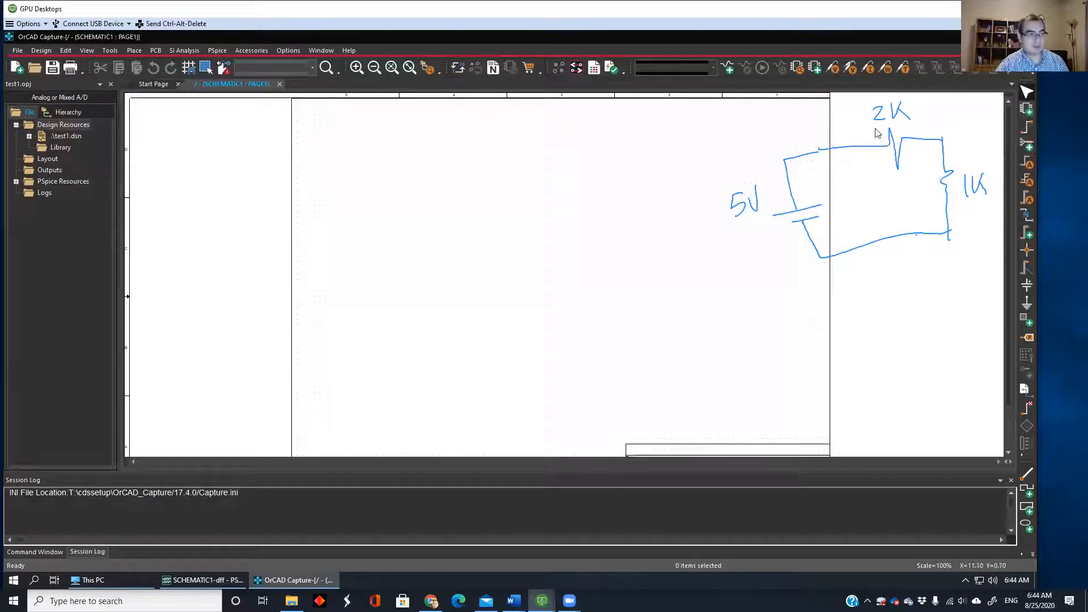
Step: Start placing parts and add the analog.olb library from the pspice folder to the part libraries
{"action": "left_click", "coordinate": [1028, 112]}
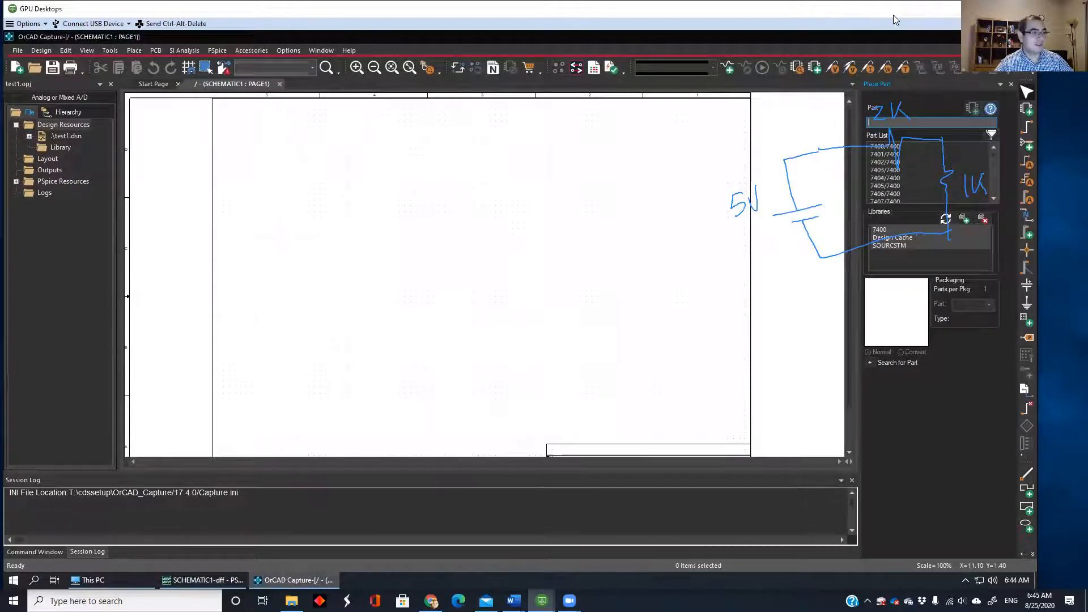
{"action": "left_click_drag", "start_coordinate": [893, 15], "coordinate": [677, 26]}
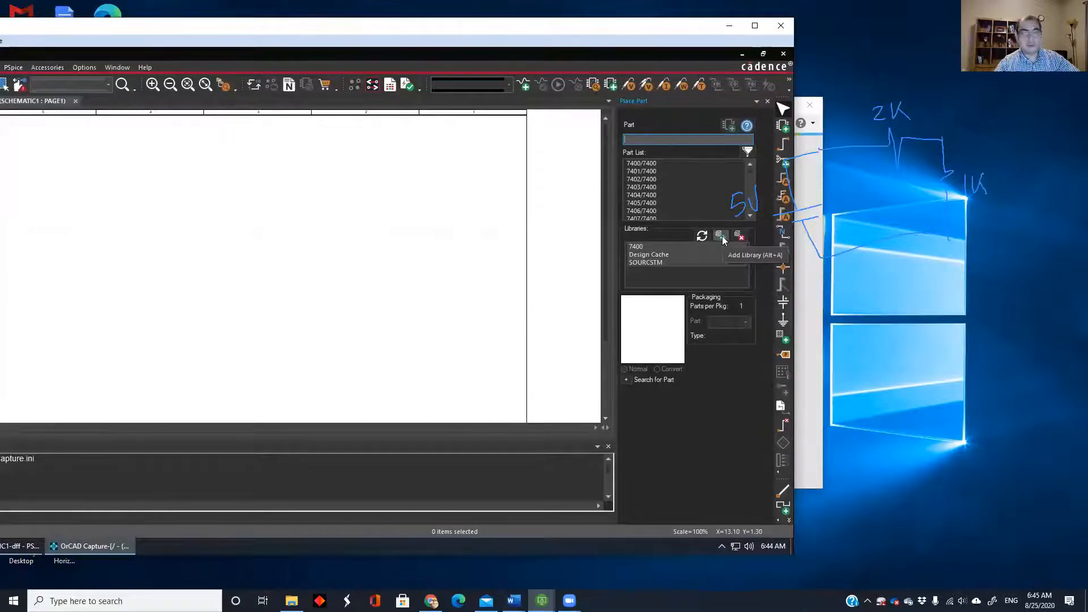
{"action": "left_click", "coordinate": [722, 240]}
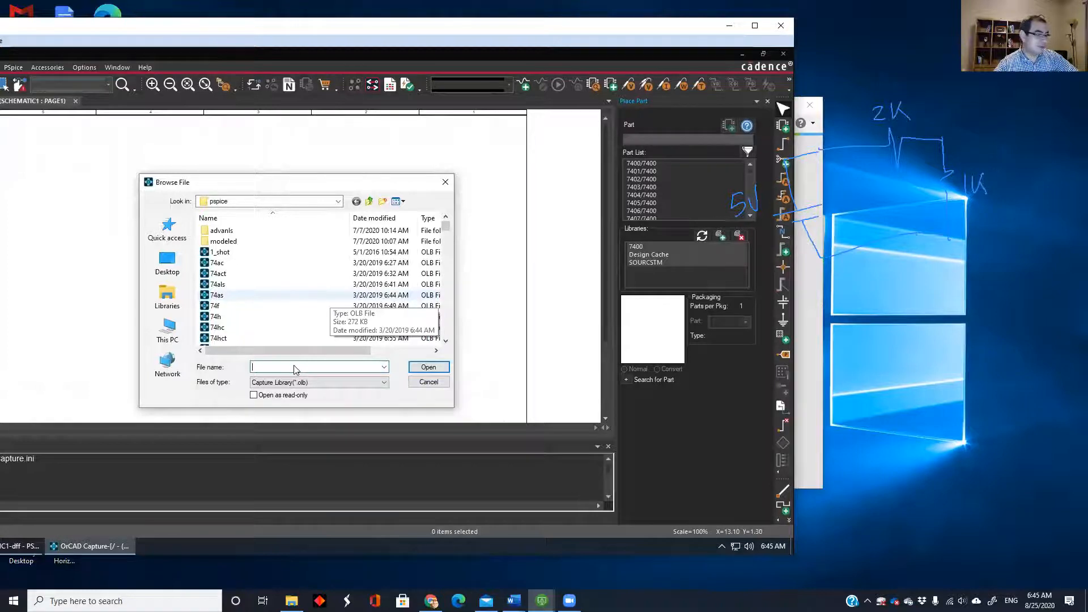
{"action": "scroll", "coordinate": [285, 341], "scroll_direction": "down", "scroll_amount": 2}
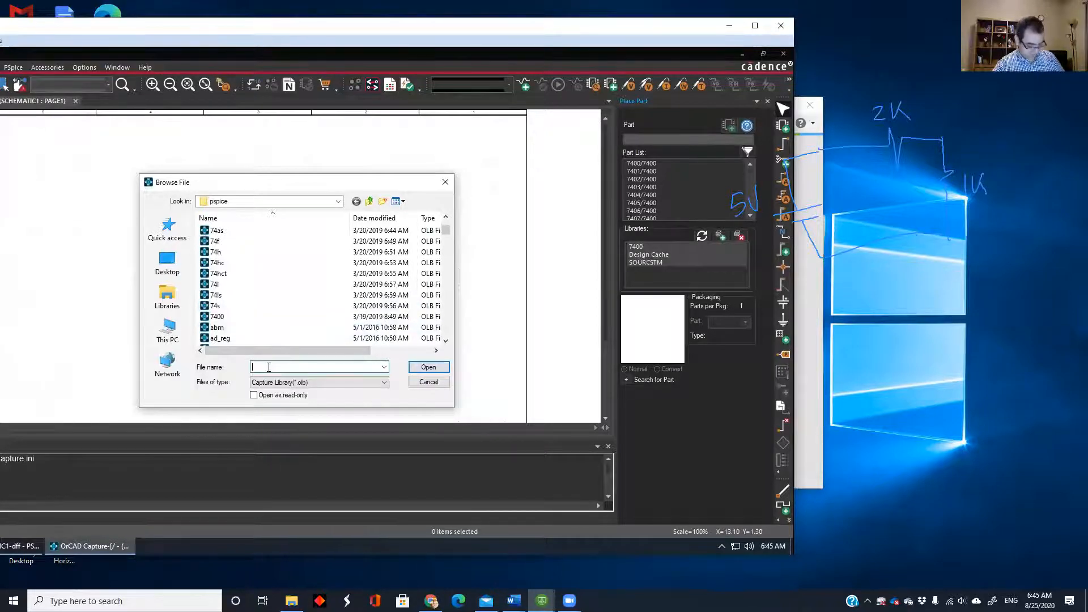
{"action": "type", "text": "a"}
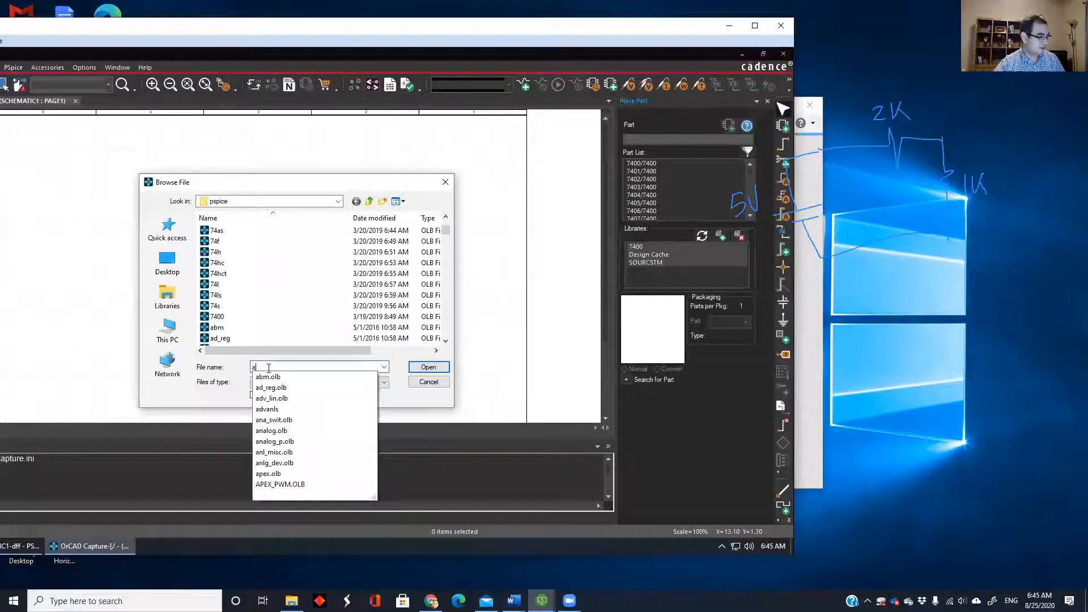
{"action": "type", "text": "nalog.olb"}
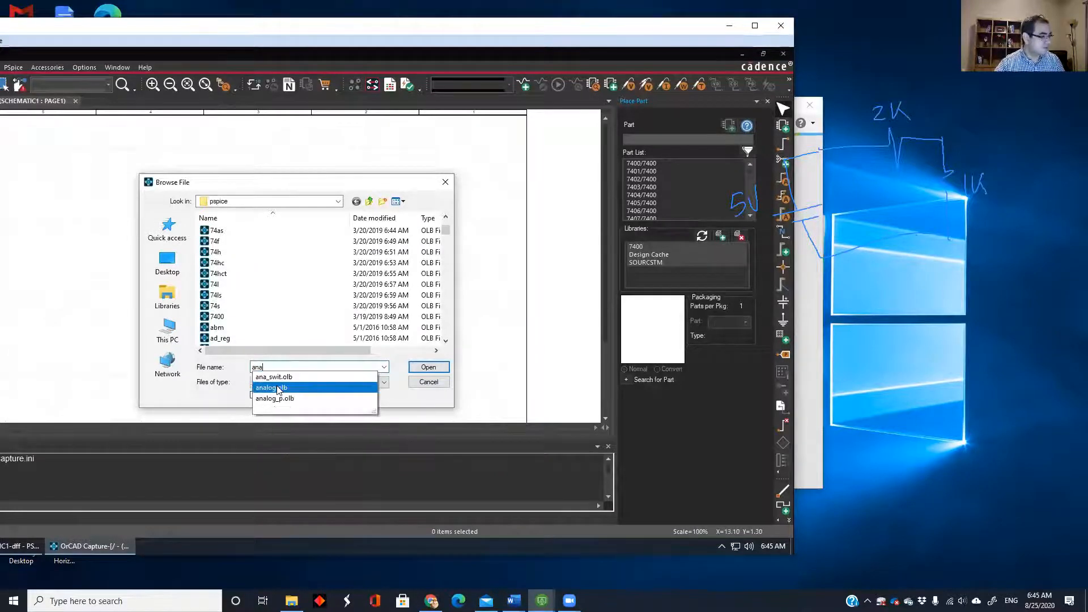
{"action": "left_click", "coordinate": [277, 389]}
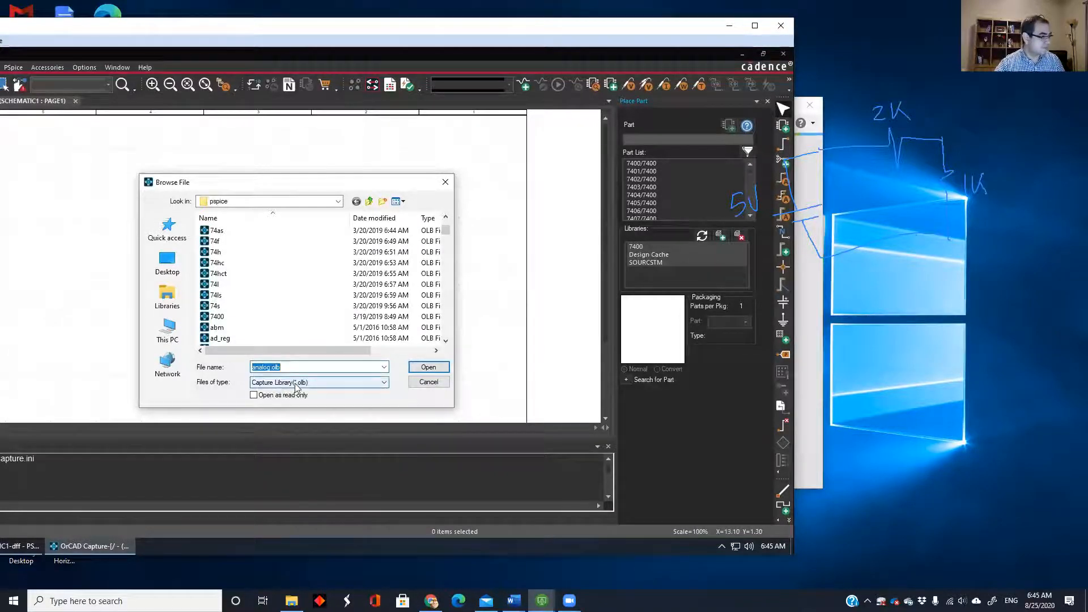
{"action": "left_click", "coordinate": [428, 368]}
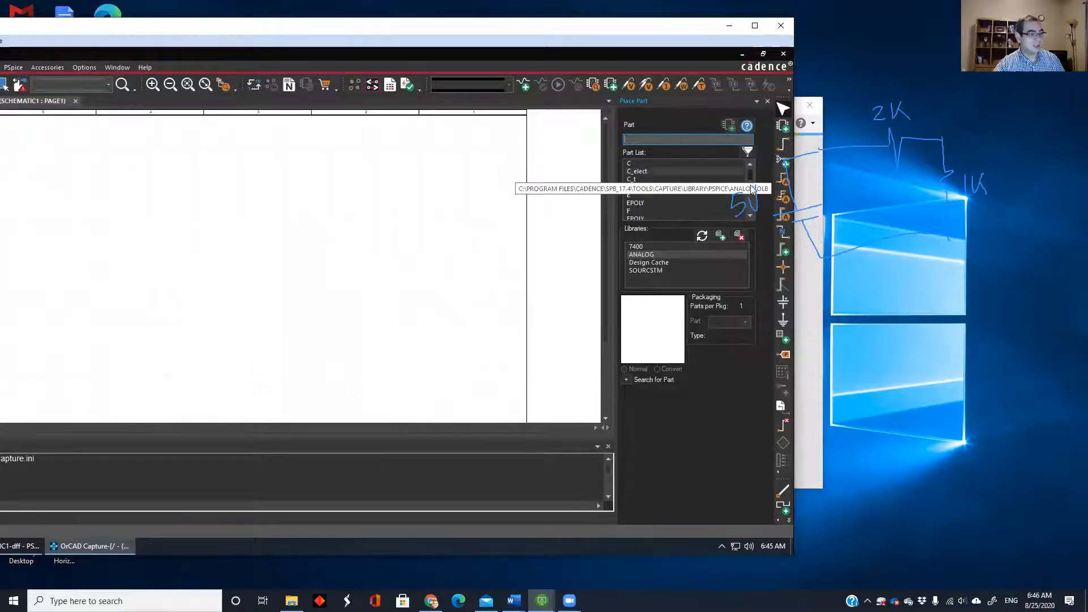
Step: Add the source.olb library from the pspice folder to the part libraries
{"action": "scroll", "coordinate": [693, 194], "scroll_direction": "down", "scroll_amount": 3}
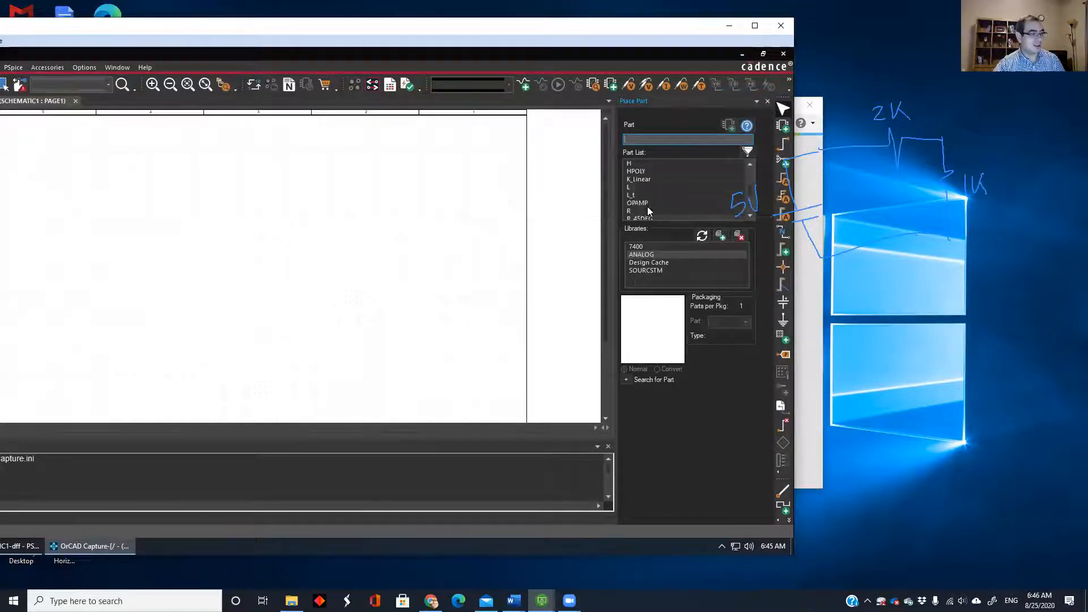
{"action": "left_click", "coordinate": [720, 236]}
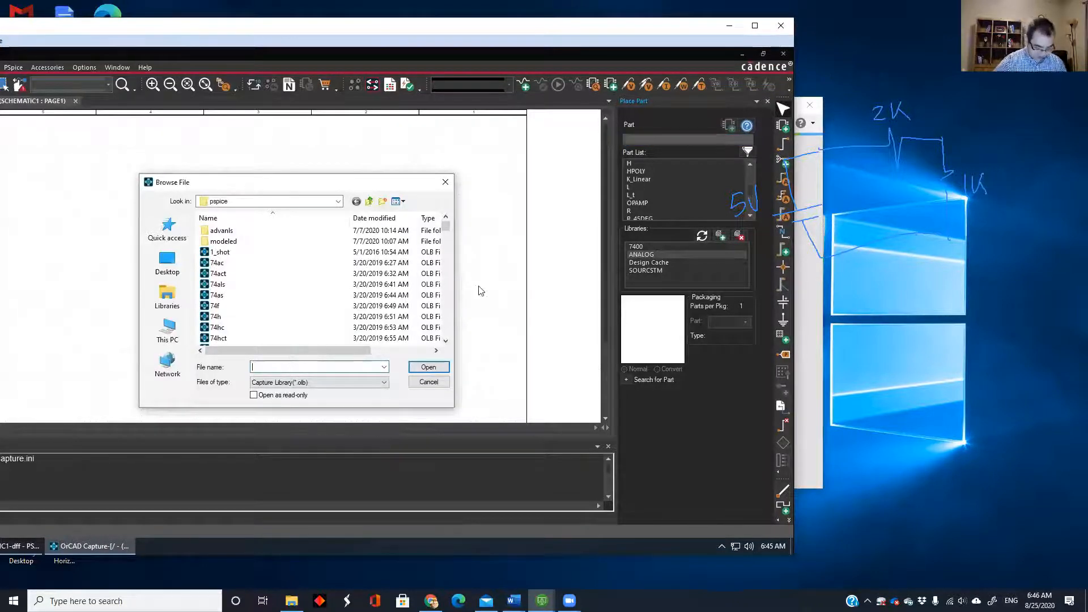
{"action": "type", "text": "source"}
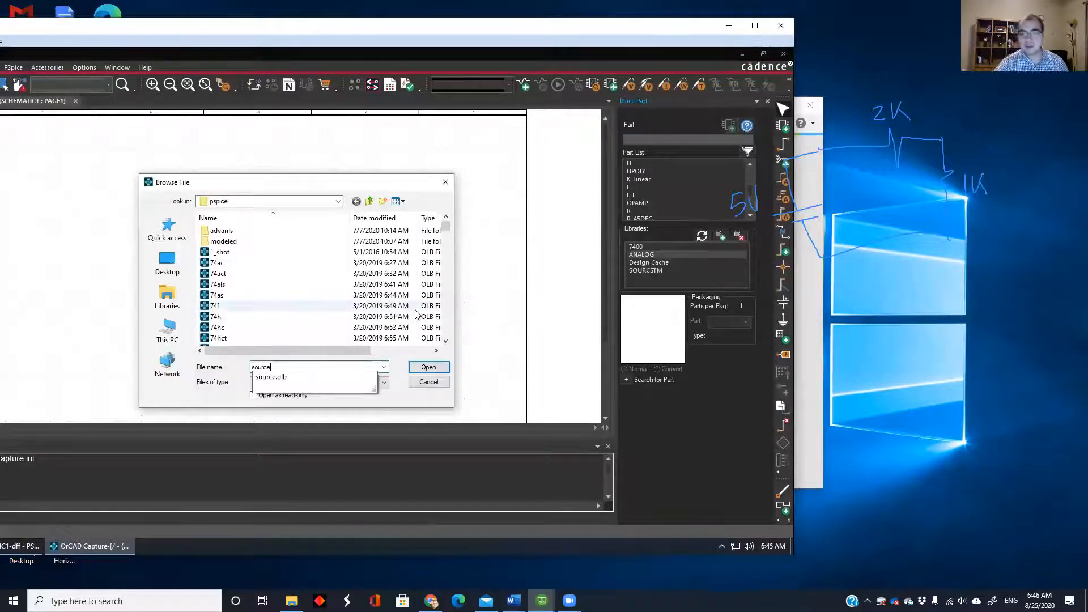
{"action": "left_click", "coordinate": [322, 381]}
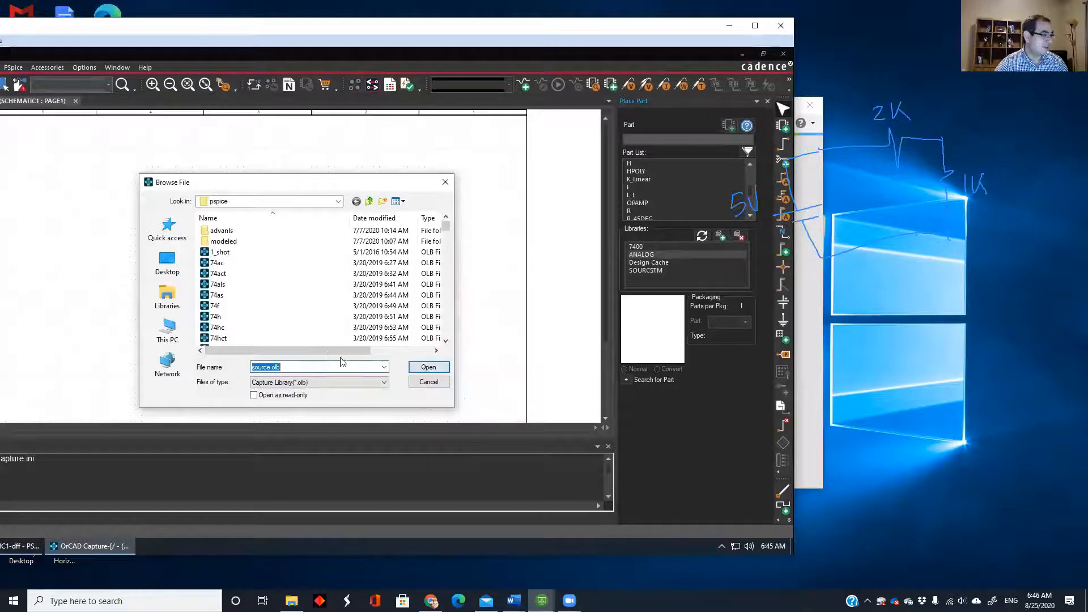
{"action": "left_click", "coordinate": [428, 368]}
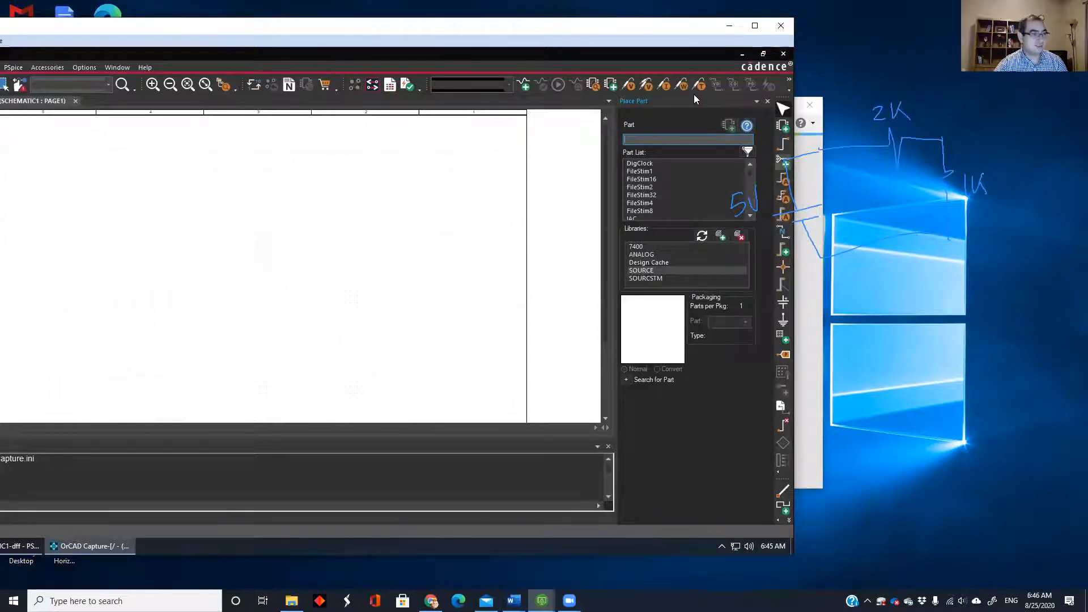
Step: Place two R resistors from the ANALOG library on the schematic page, one horizontal and one vertical to its lower right
{"action": "double_click", "coordinate": [681, 26]}
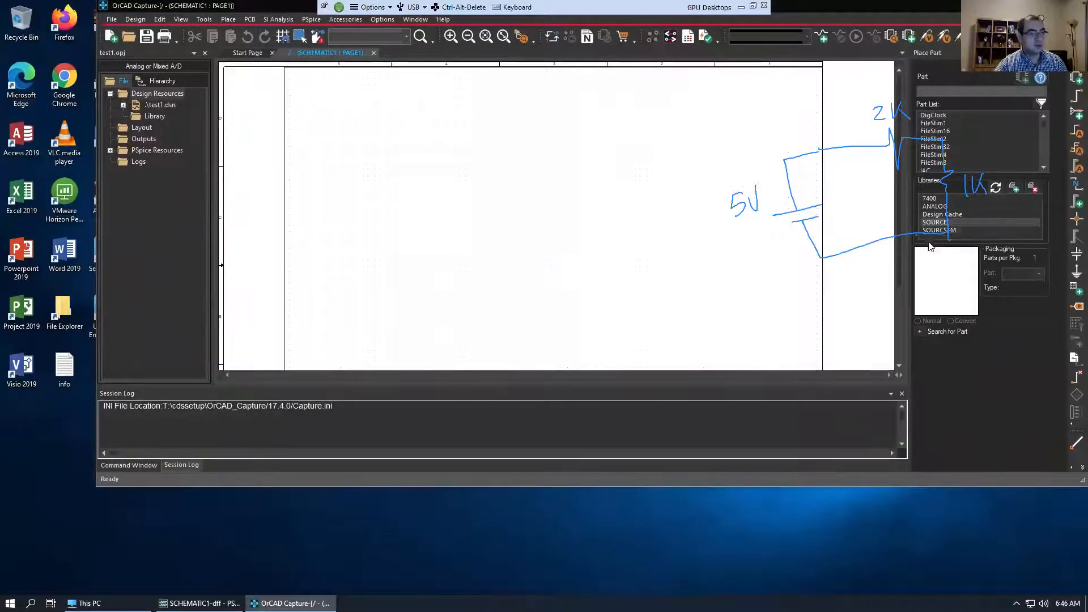
{"action": "left_click", "coordinate": [939, 209]}
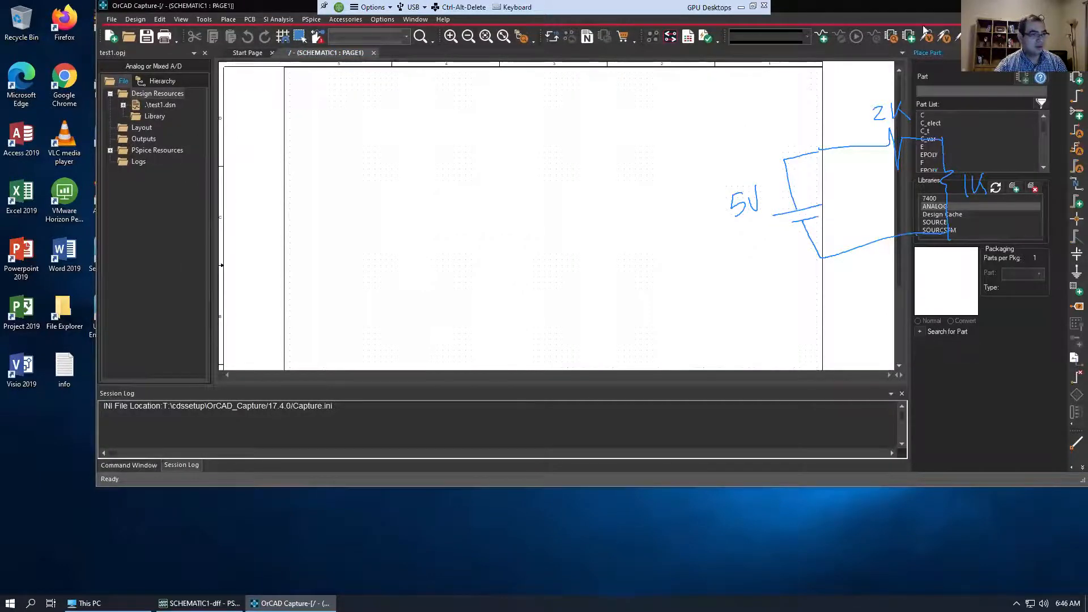
{"action": "key", "text": "p"}
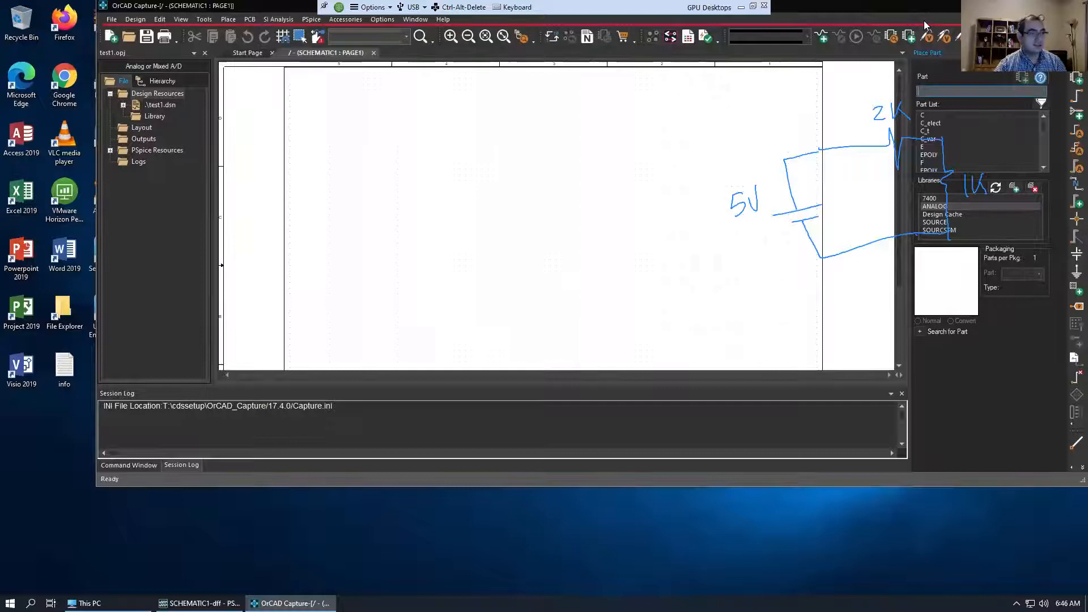
{"action": "type", "text": "R"}
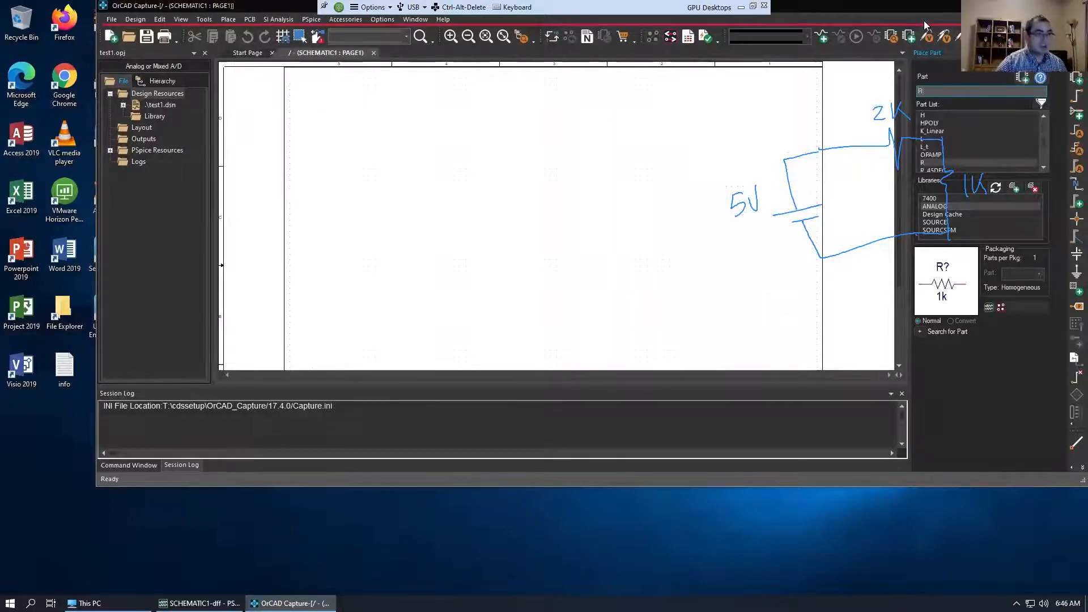
{"action": "double_click", "coordinate": [930, 162]}
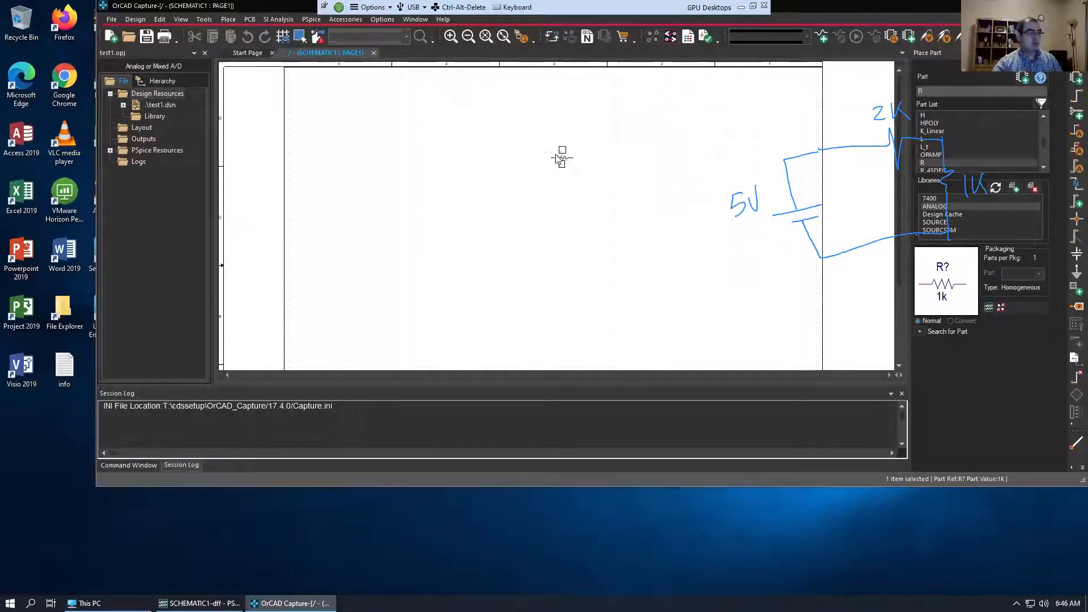
{"action": "key", "text": "r"}
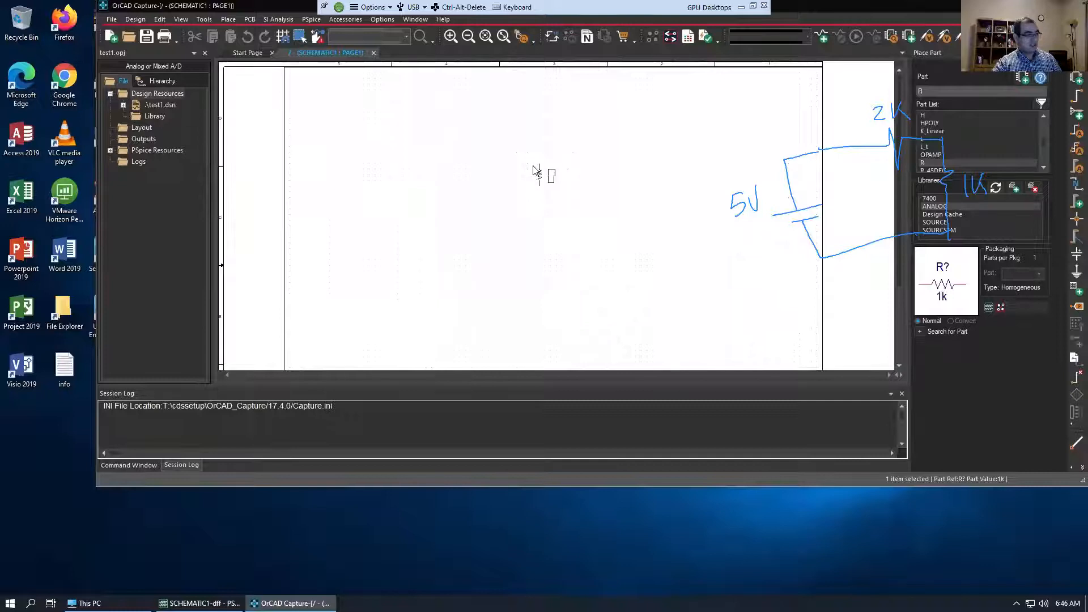
{"action": "key", "text": "r"}
{"action": "left_click", "coordinate": [543, 168]}
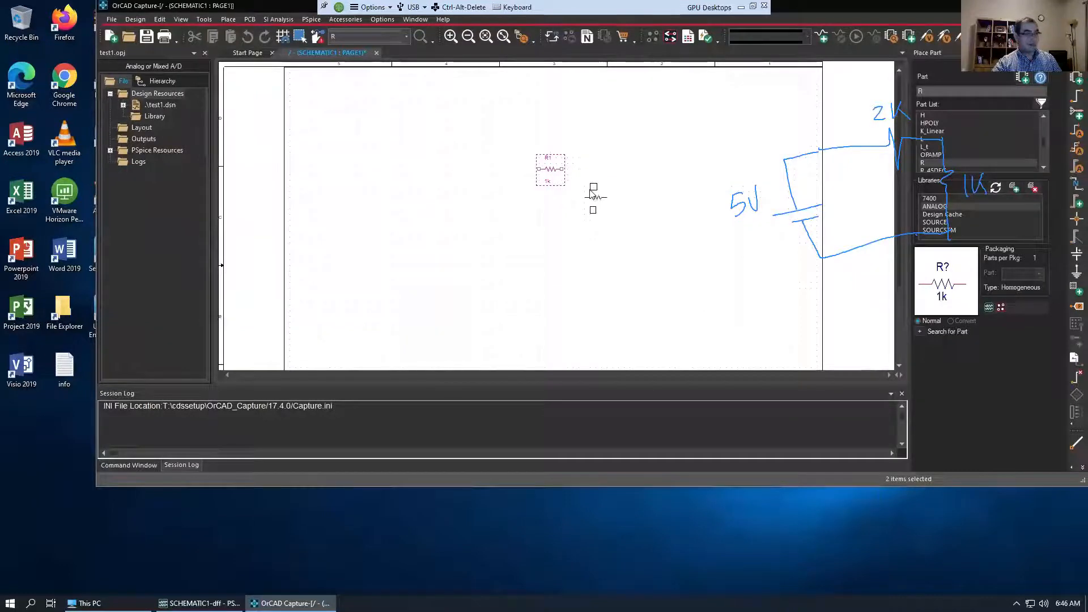
{"action": "left_click", "coordinate": [595, 197]}
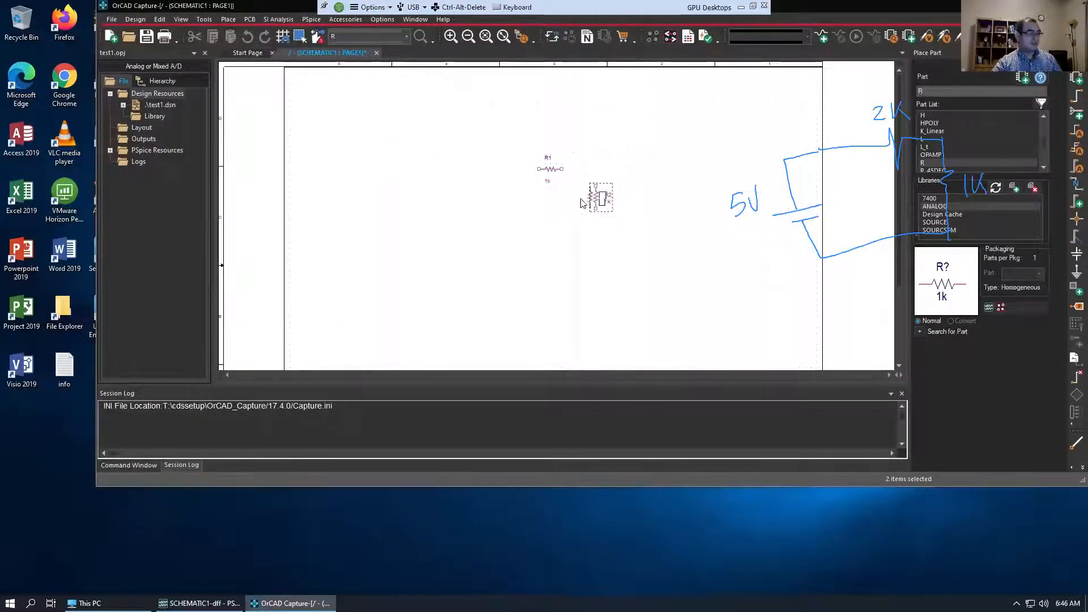
{"action": "key", "text": "Escape"}
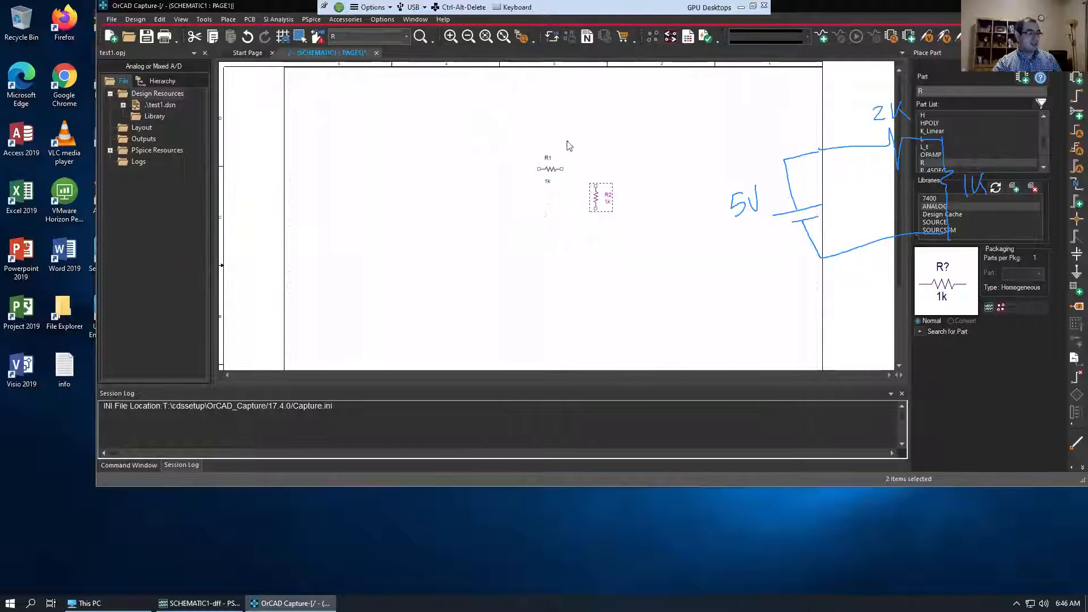
Step: Change the value of the horizontal resistor R1 to 2k
{"action": "left_click", "coordinate": [452, 36]}
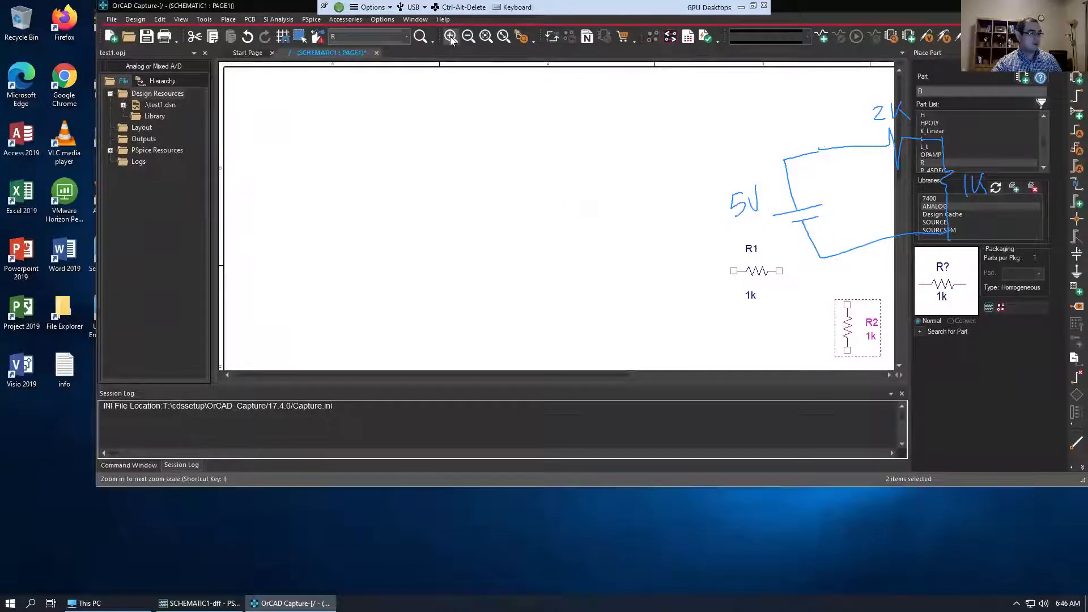
{"action": "left_click_drag", "start_coordinate": [445, 375], "coordinate": [547, 375]}
{"action": "scroll", "coordinate": [637, 218], "scroll_direction": "down", "scroll_amount": 1}
{"action": "left_click", "coordinate": [637, 231]}
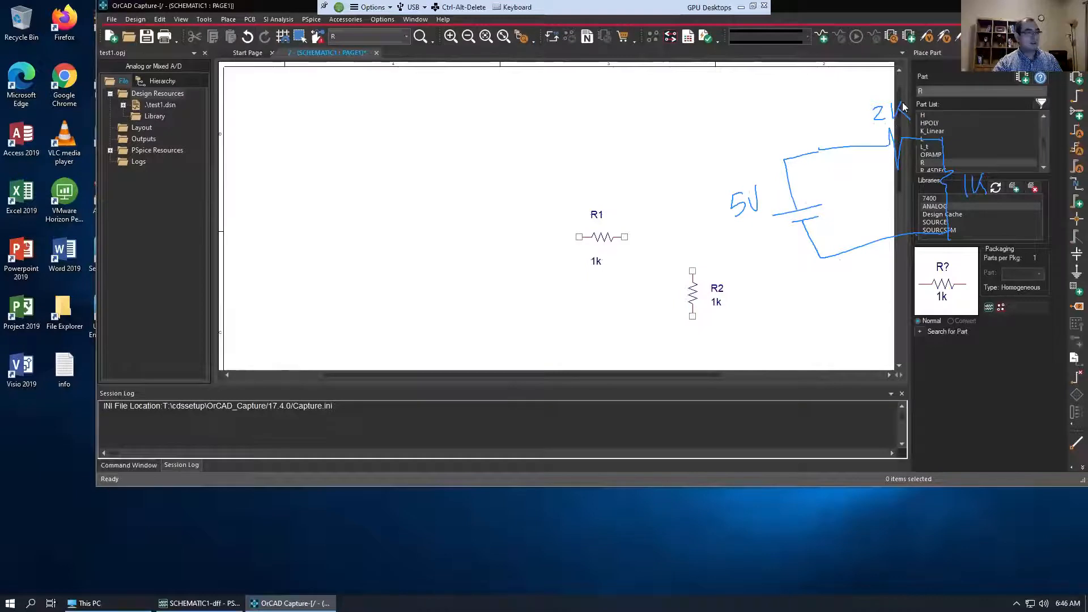
{"action": "double_click", "coordinate": [596, 263]}
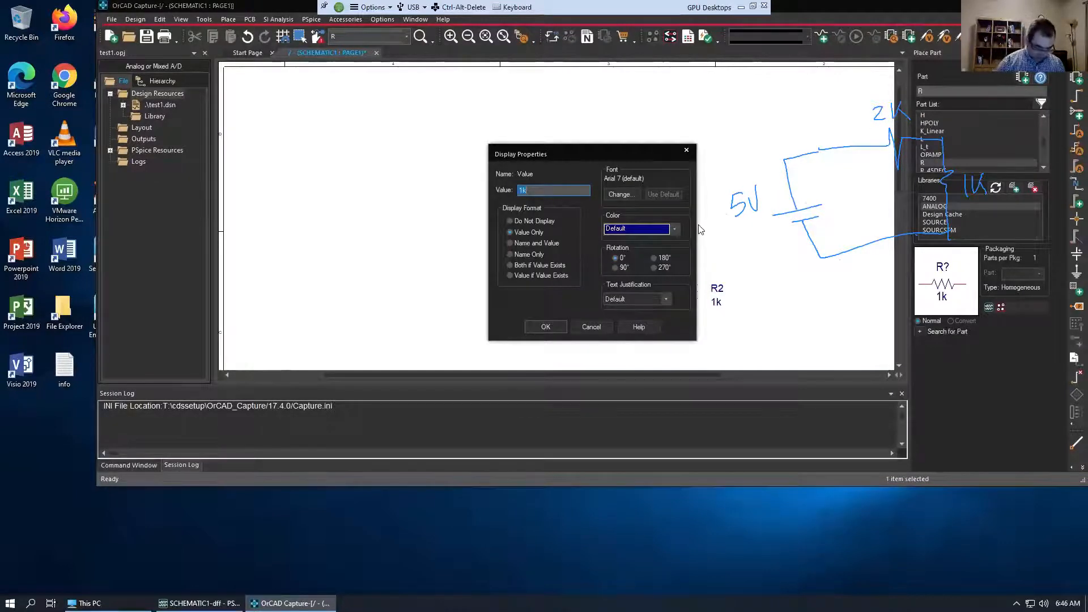
{"action": "type", "text": "2"}
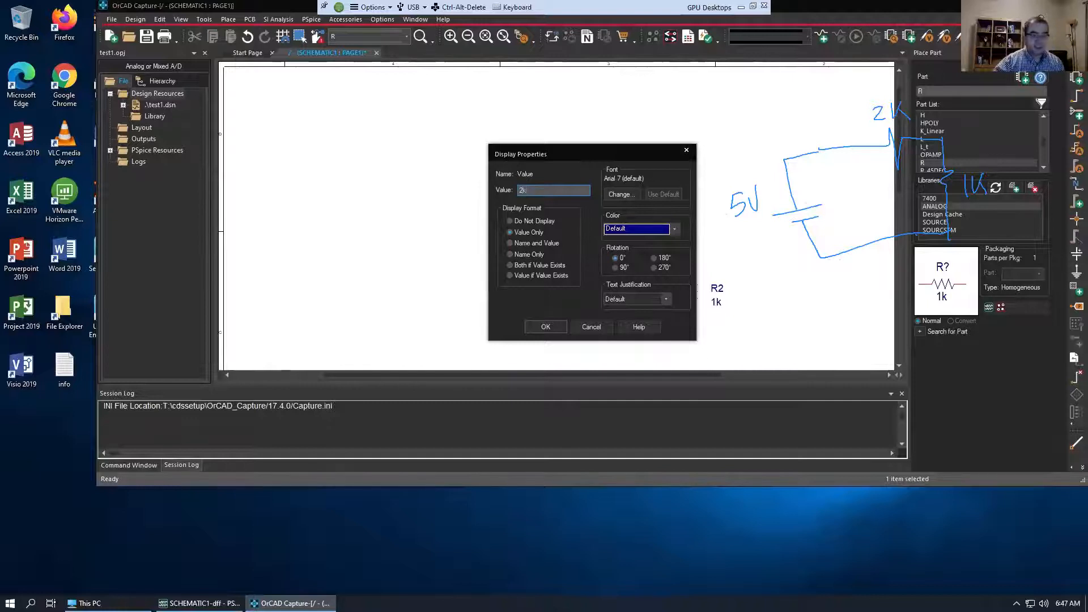
{"action": "left_click", "coordinate": [545, 327]}
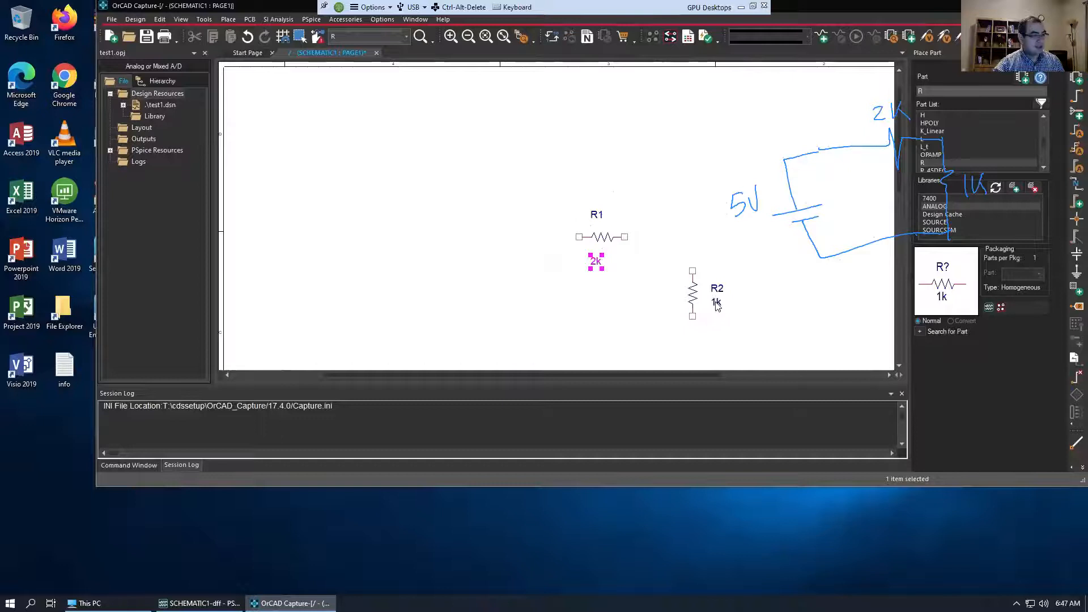
{"action": "left_click", "coordinate": [736, 316]}
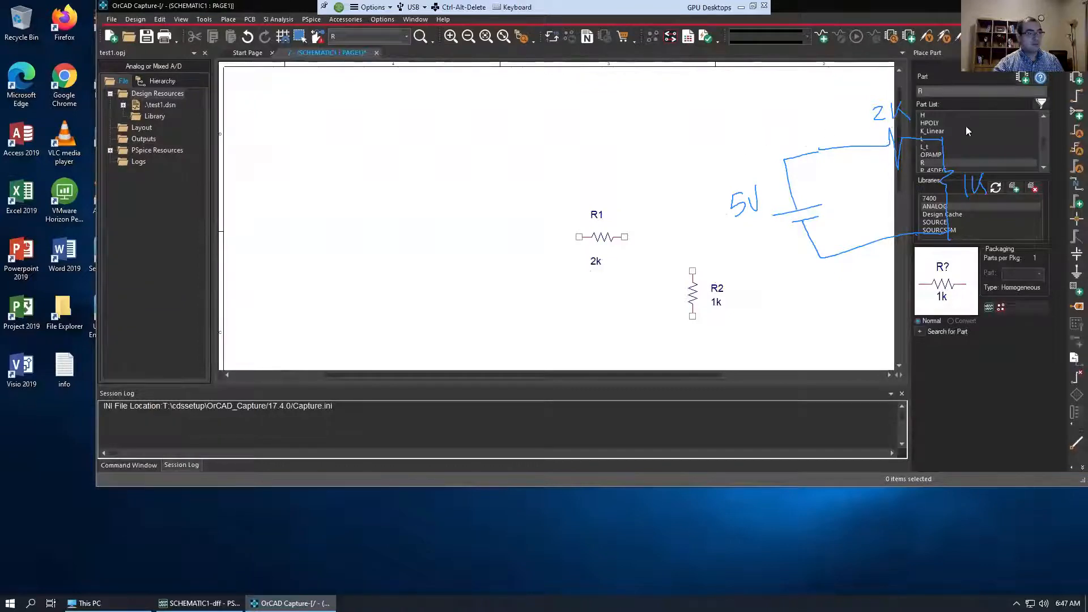
Step: Place a VDC part from the SOURCE library on the schematic, to the lower left of resistor R1
{"action": "left_click", "coordinate": [939, 222]}
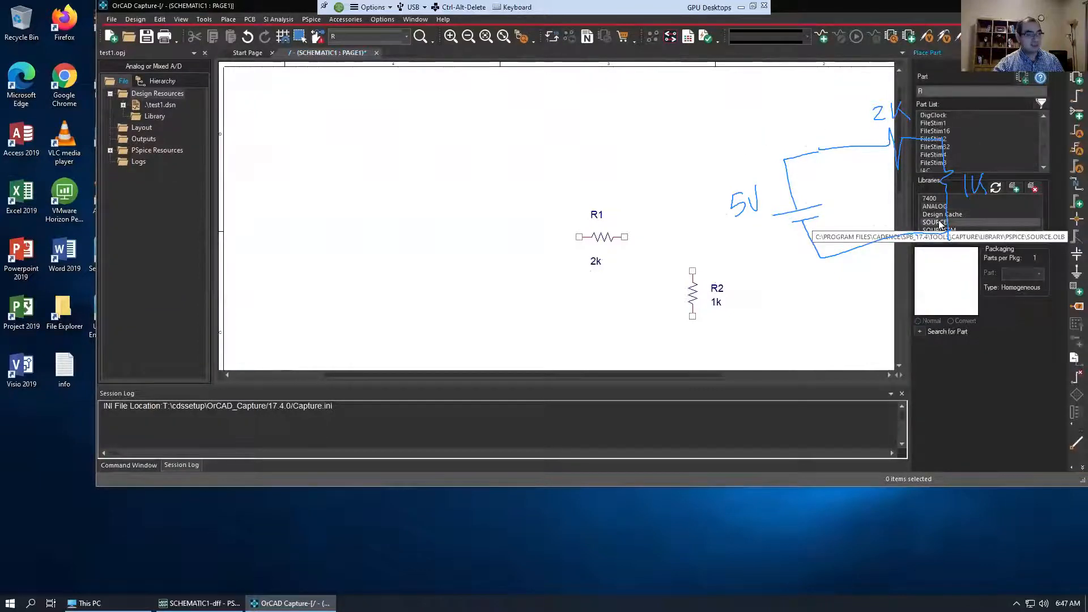
{"action": "left_click", "coordinate": [934, 93]}
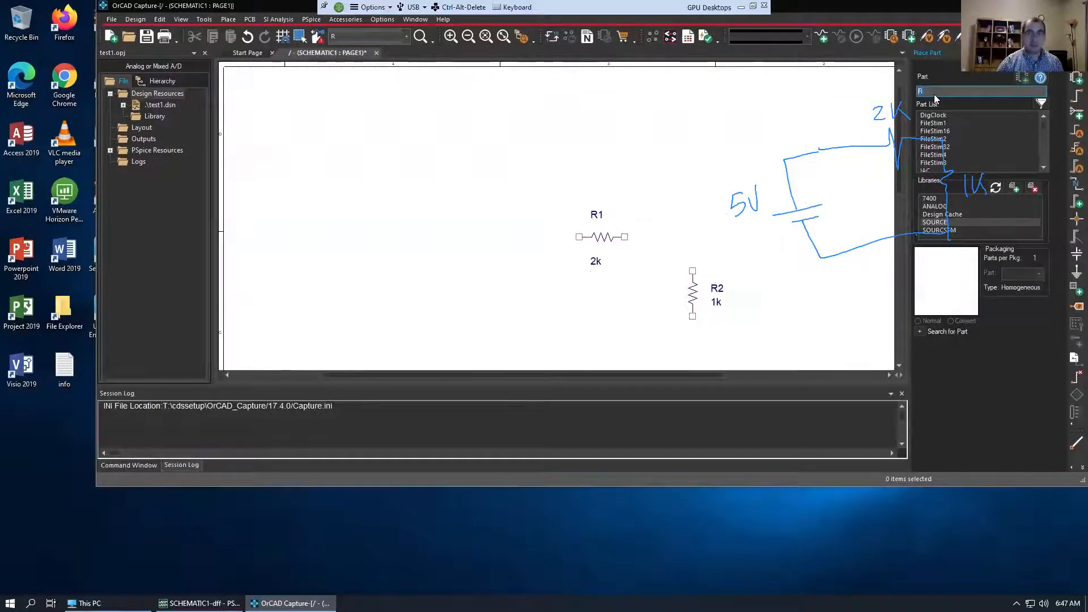
{"action": "type", "text": "VDC"}
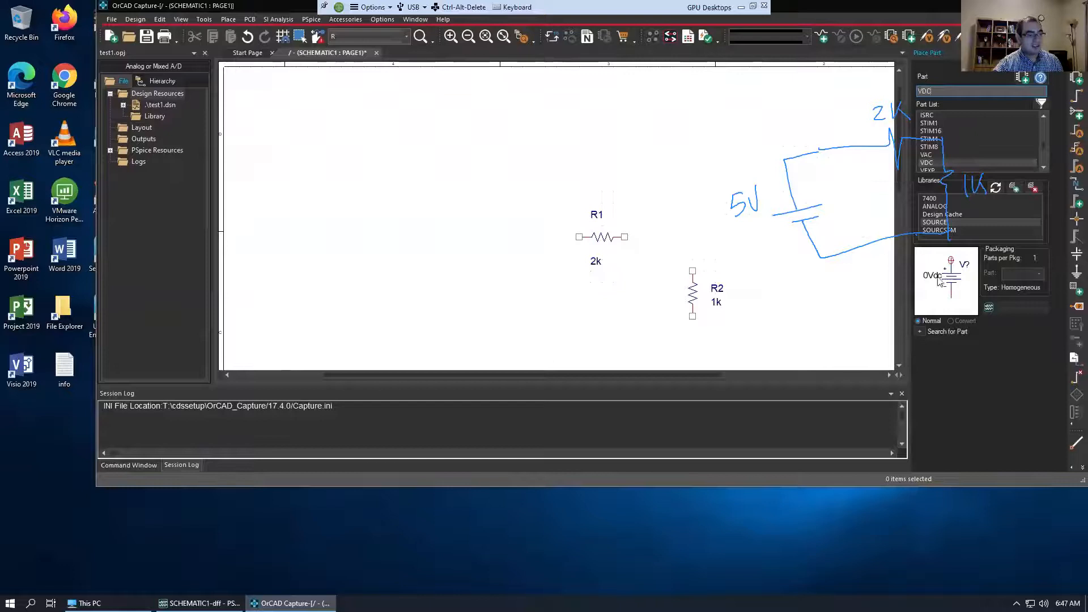
{"action": "double_click", "coordinate": [927, 163]}
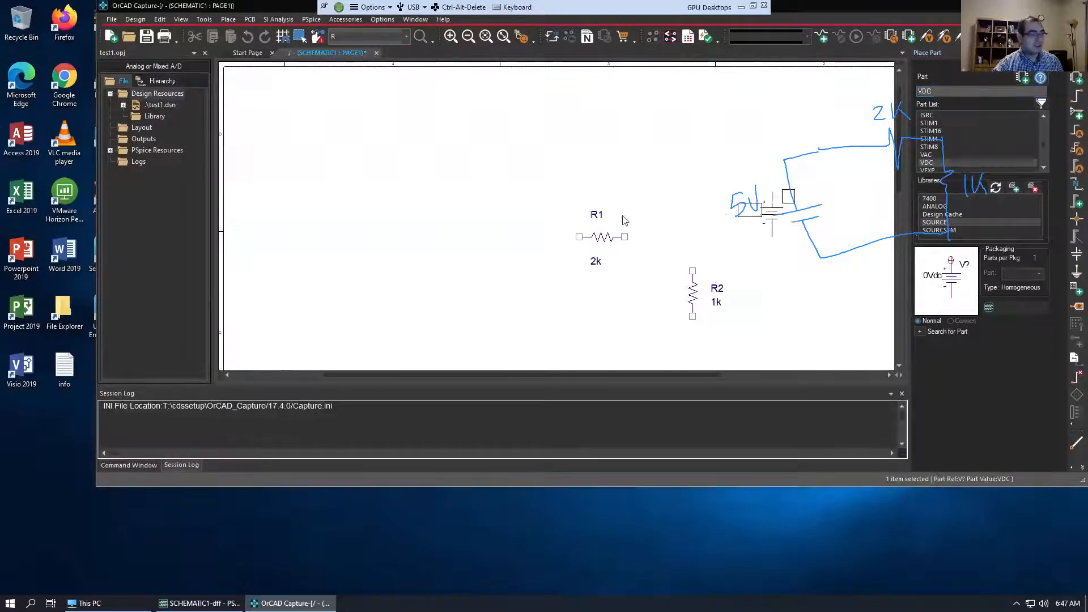
{"action": "left_click", "coordinate": [474, 267]}
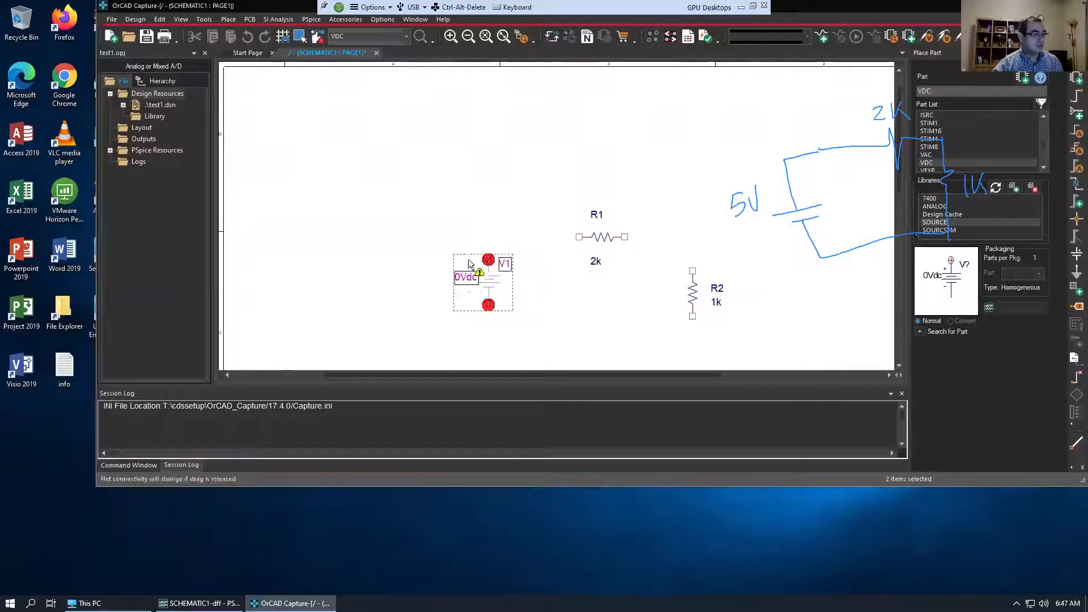
{"action": "key", "text": "Escape"}
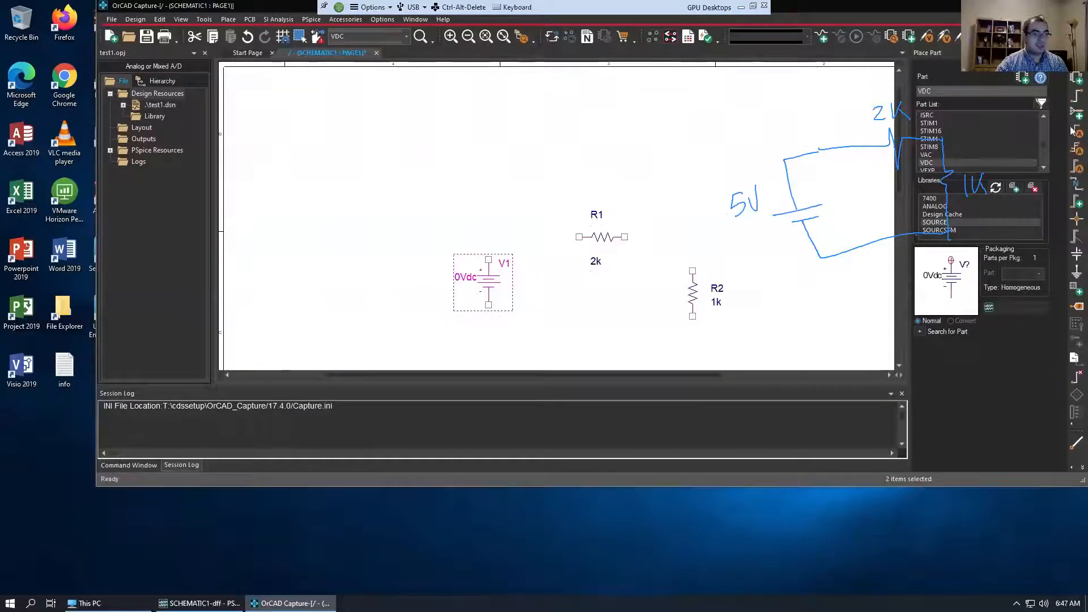
Step: Wire V1, R1 and R2 in a closed series loop, from the source's positive terminal back to its negative terminal
{"action": "left_click", "coordinate": [1077, 97]}
{"action": "left_click", "coordinate": [1077, 94]}
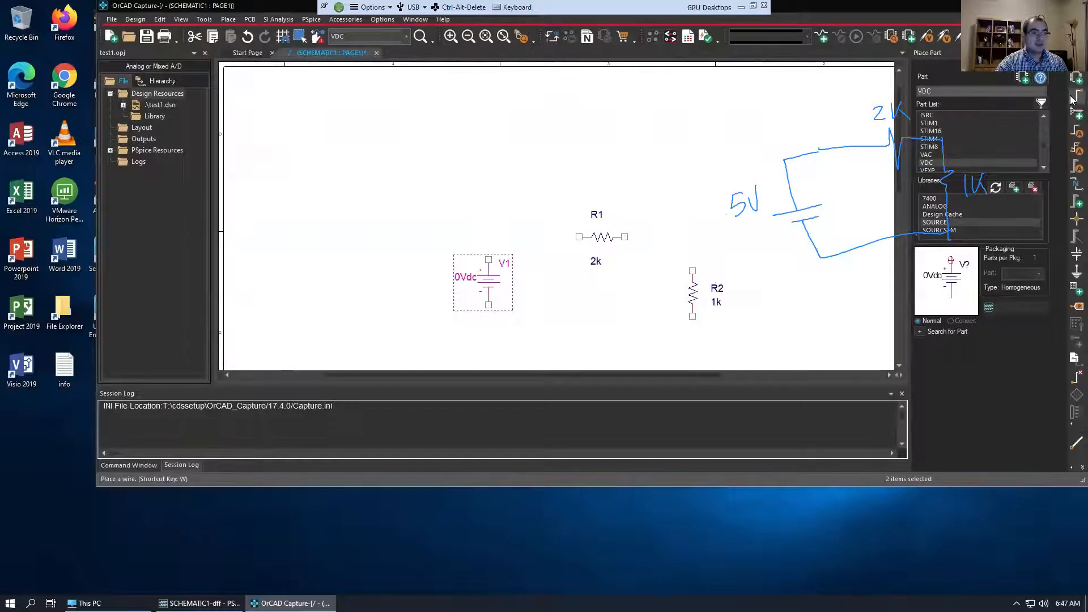
{"action": "left_click", "coordinate": [489, 260]}
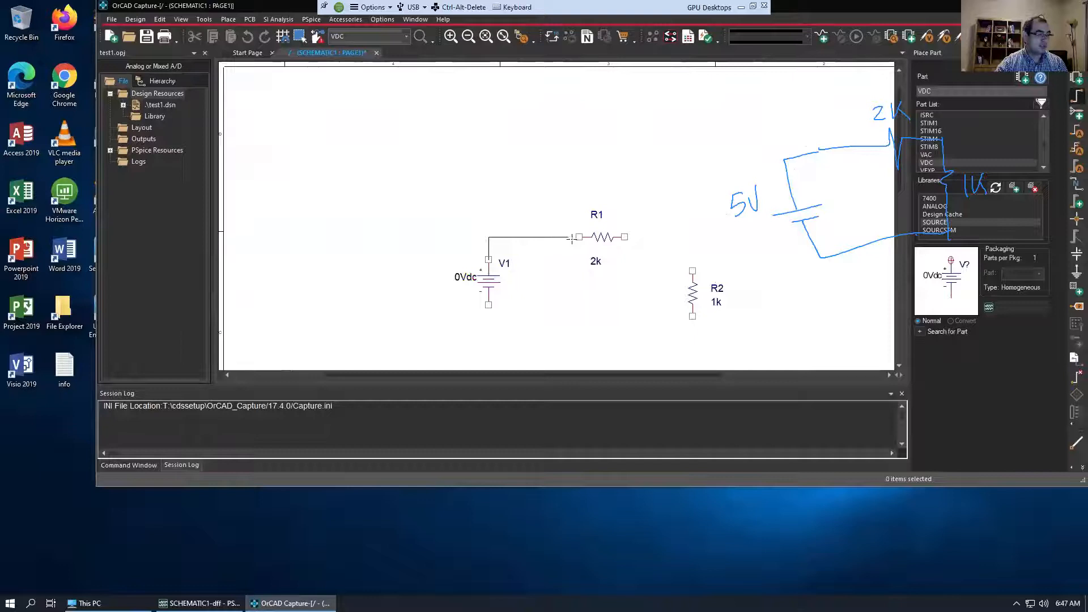
{"action": "left_click", "coordinate": [579, 237]}
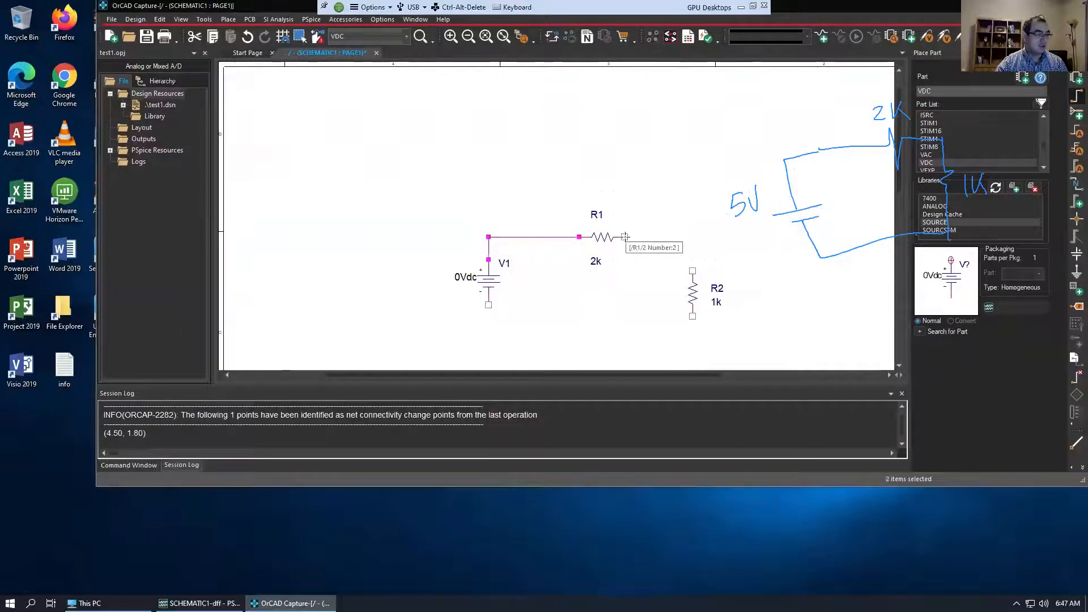
{"action": "left_click", "coordinate": [625, 237]}
{"action": "left_click", "coordinate": [693, 271]}
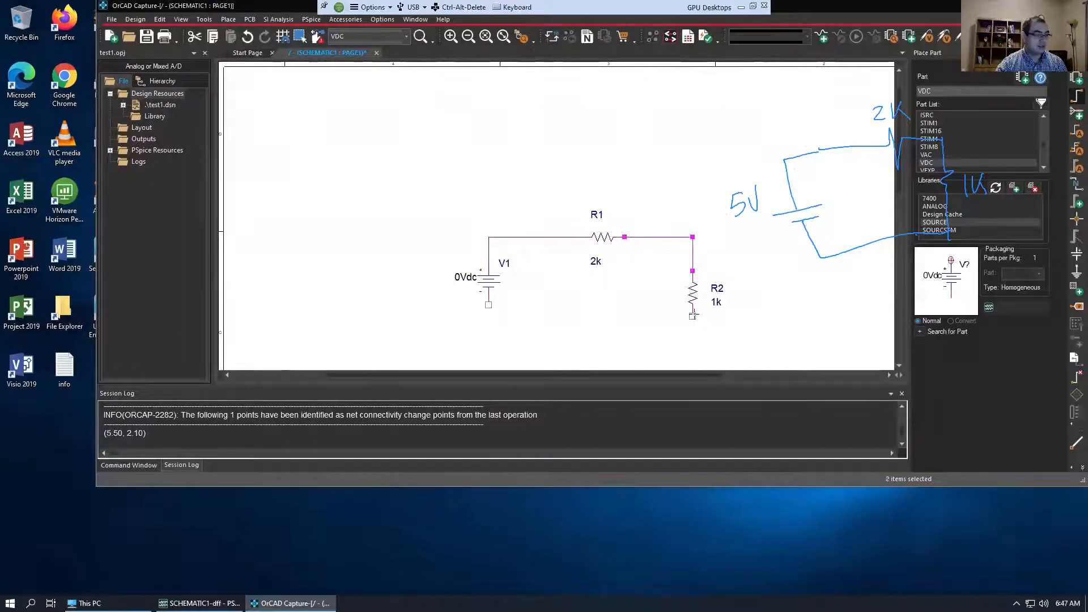
{"action": "left_click", "coordinate": [682, 325]}
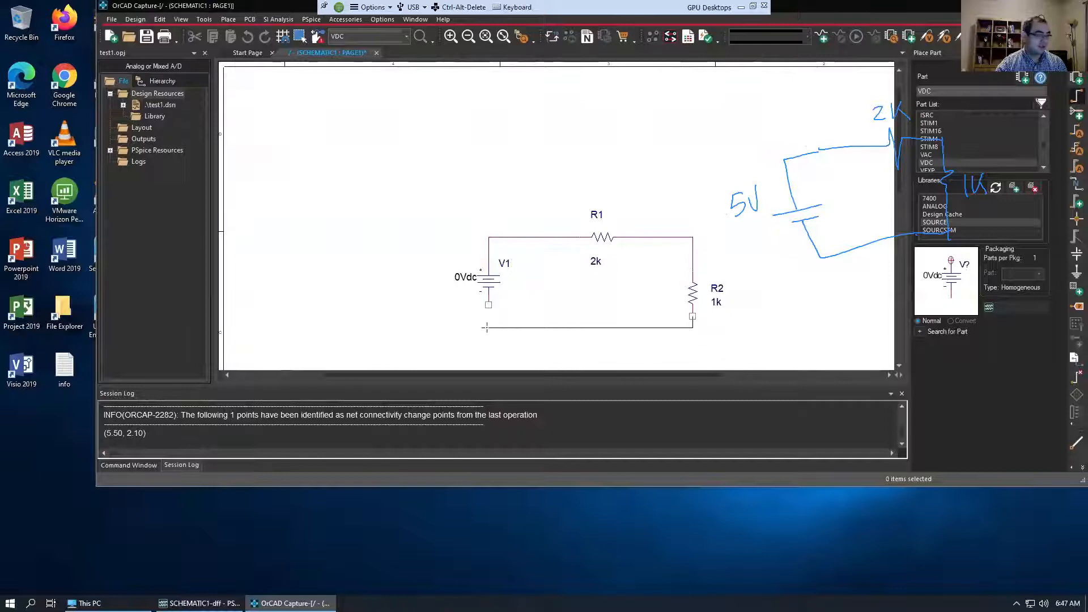
{"action": "left_click", "coordinate": [488, 305]}
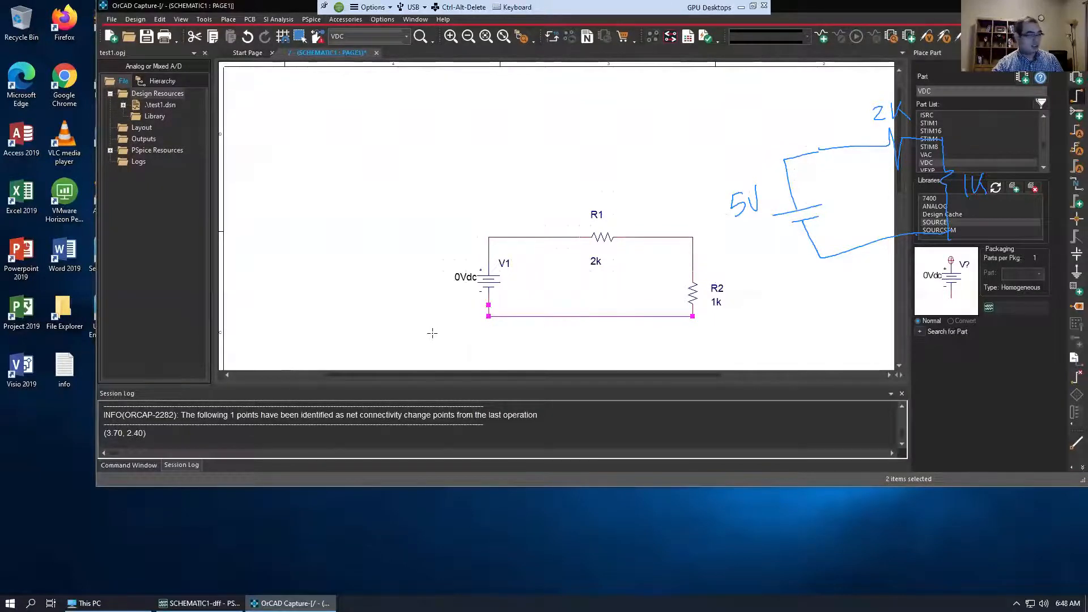
{"action": "key", "text": "Escape"}
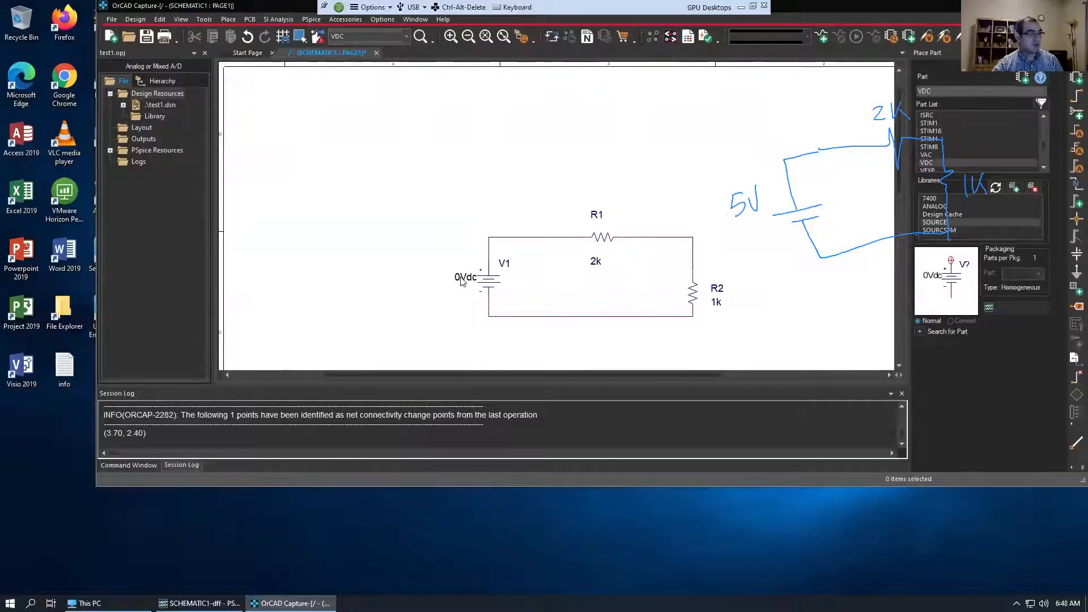
Step: Set the DC value of source V1 to 5v
{"action": "double_click", "coordinate": [464, 278]}
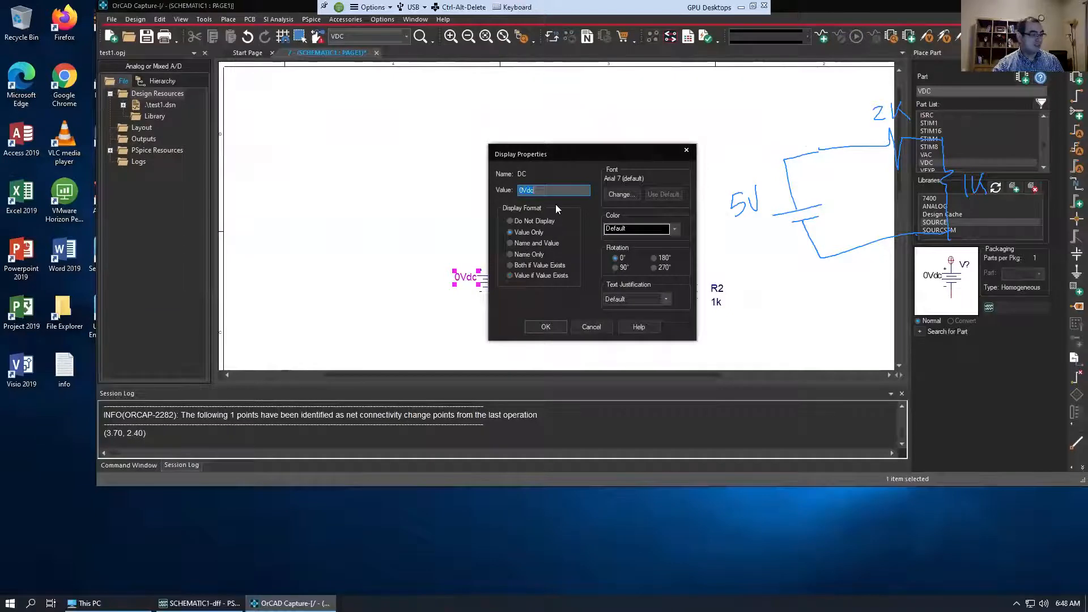
{"action": "type", "text": "5v"}
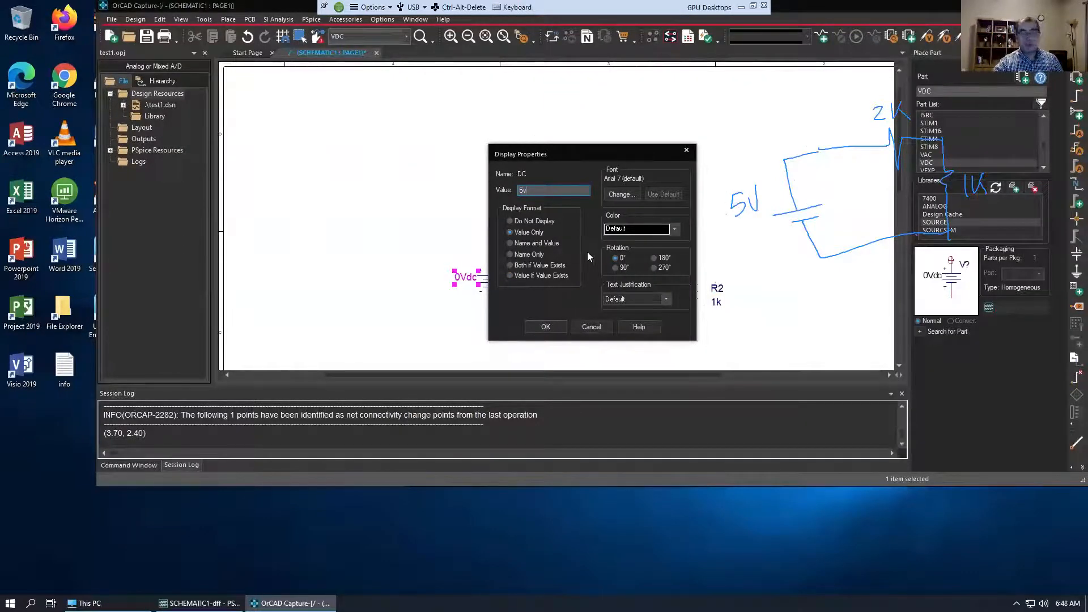
{"action": "left_click", "coordinate": [547, 327]}
{"action": "left_click", "coordinate": [559, 338]}
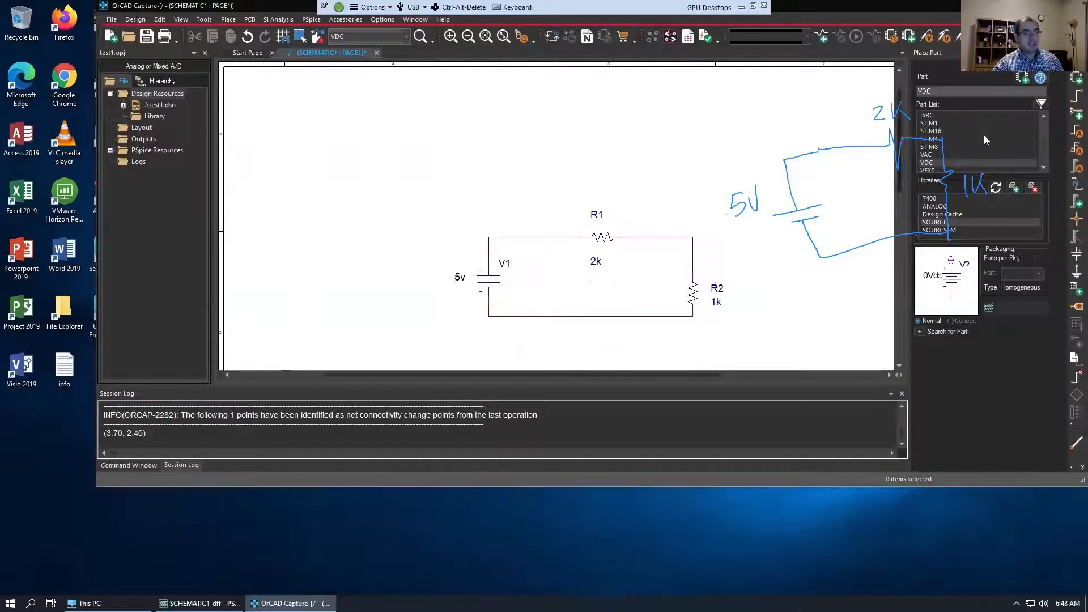
Step: Place a 0/CAPSYM ground symbol just below the middle of the loop's lower wire
{"action": "left_click", "coordinate": [1074, 275]}
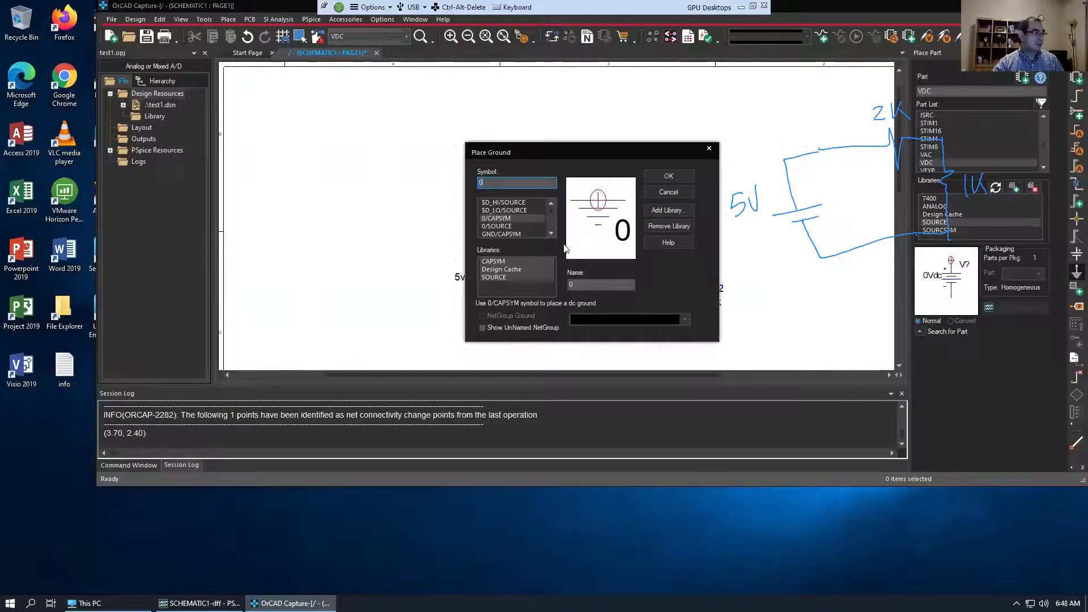
{"action": "left_click", "coordinate": [666, 177]}
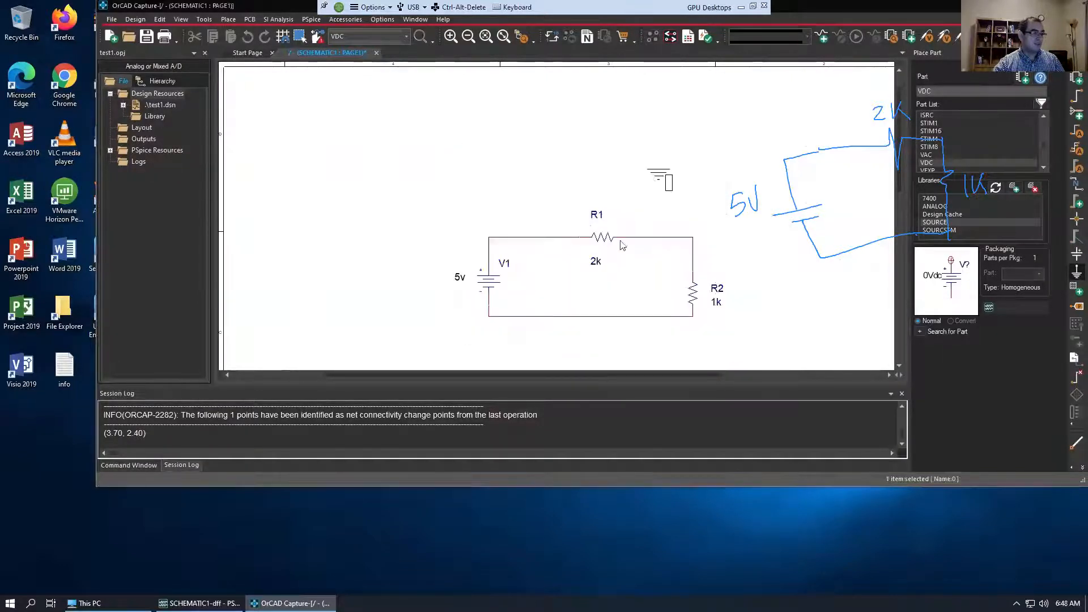
{"action": "left_click", "coordinate": [595, 340]}
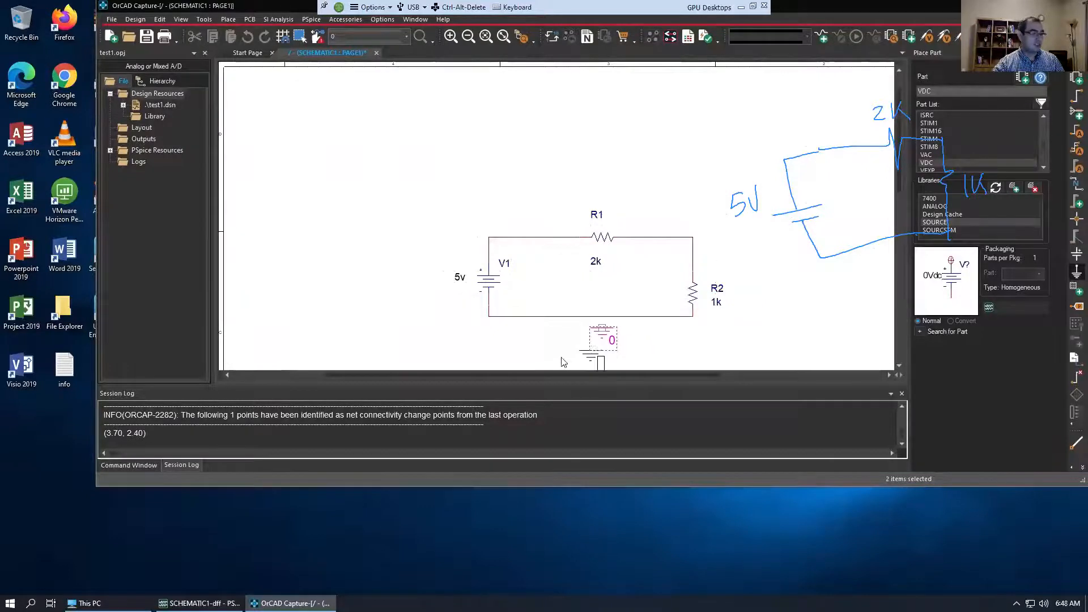
{"action": "key", "text": "Escape"}
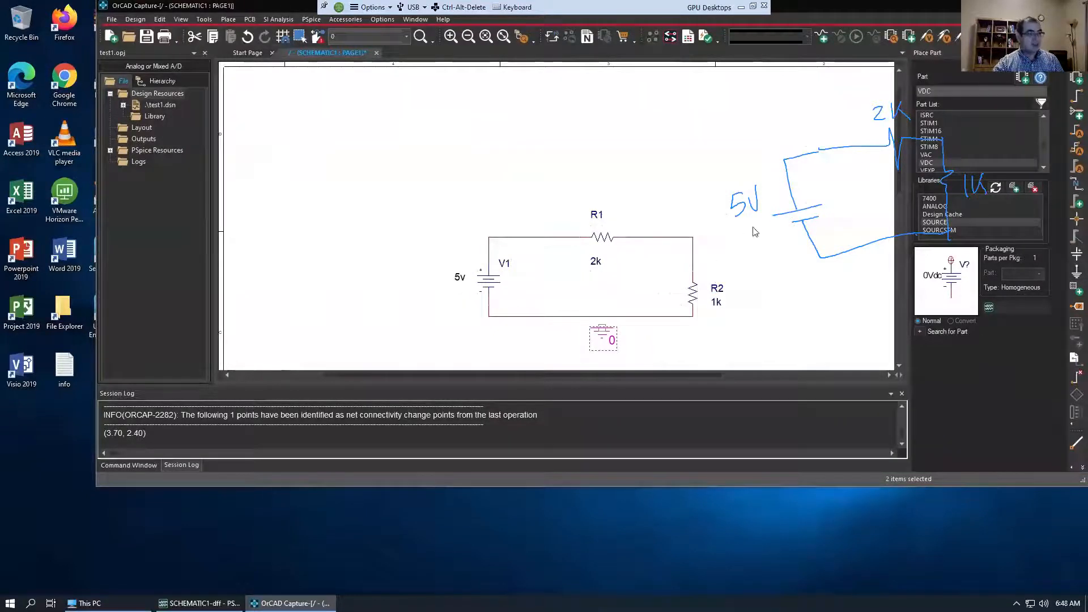
Step: Enlarge the program window to fill the desktop and wire the ground symbol to the loop's lower wire
{"action": "left_click_drag", "start_coordinate": [94, 487], "coordinate": [2, 594]}
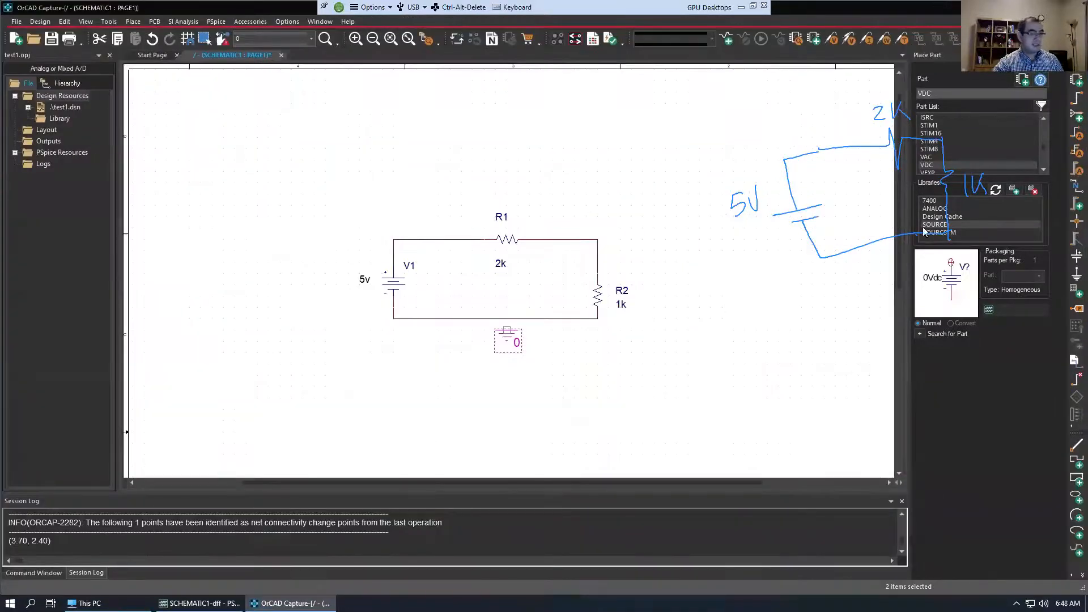
{"action": "left_click", "coordinate": [1073, 98]}
{"action": "left_click", "coordinate": [506, 329]}
{"action": "left_click", "coordinate": [506, 319]}
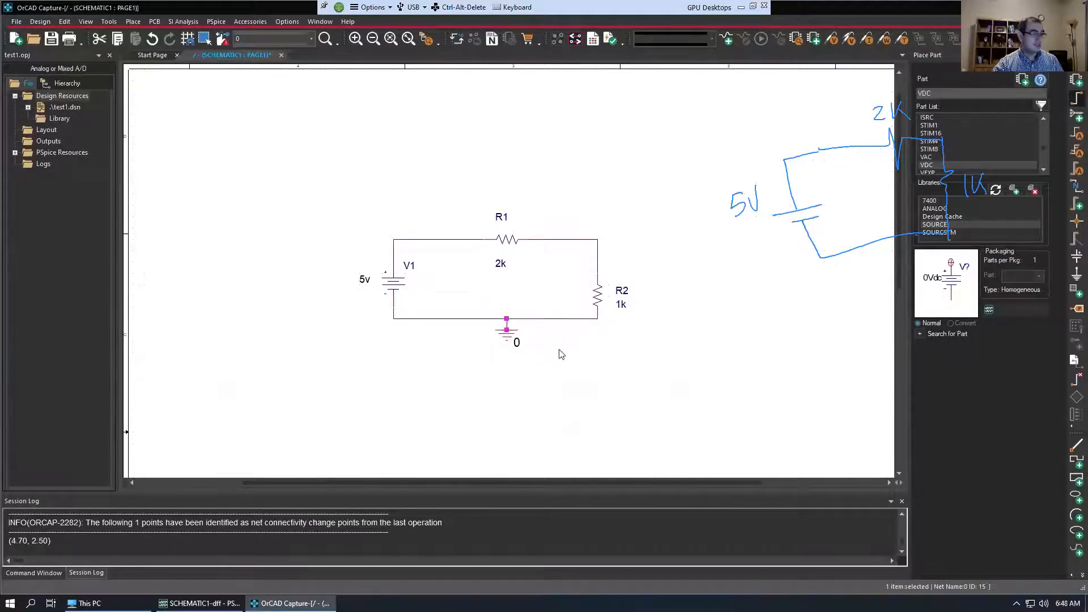
{"action": "left_click", "coordinate": [559, 360]}
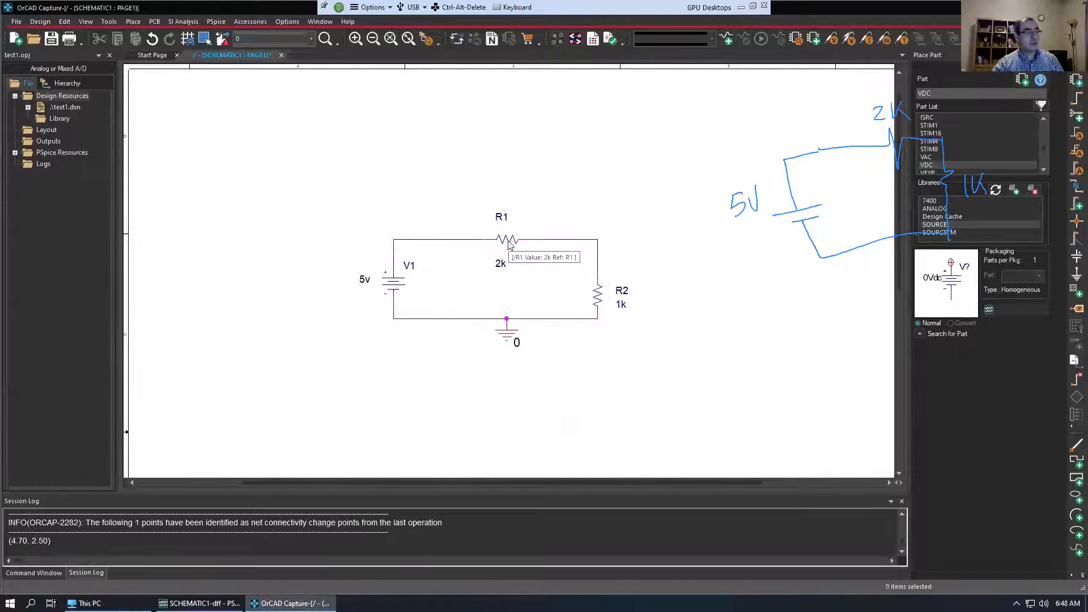
Step: Widen the circuit loop by moving R1 slightly upward and R2 slightly to the right with their wires attached
{"action": "left_click_drag", "start_coordinate": [510, 242], "coordinate": [510, 219]}
{"action": "left_click", "coordinate": [652, 255]}
{"action": "left_click", "coordinate": [598, 296]}
{"action": "left_click_drag", "start_coordinate": [605, 299], "coordinate": [627, 306]}
{"action": "left_click", "coordinate": [666, 356]}
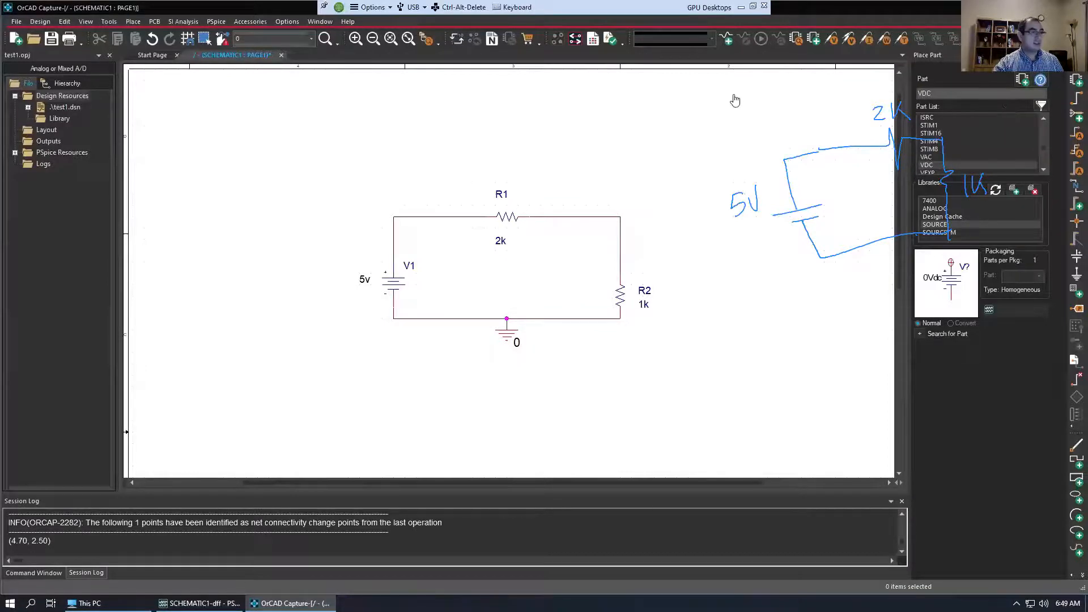
Step: Create a new simulation profile named rrr that inherits from none
{"action": "left_click", "coordinate": [726, 37]}
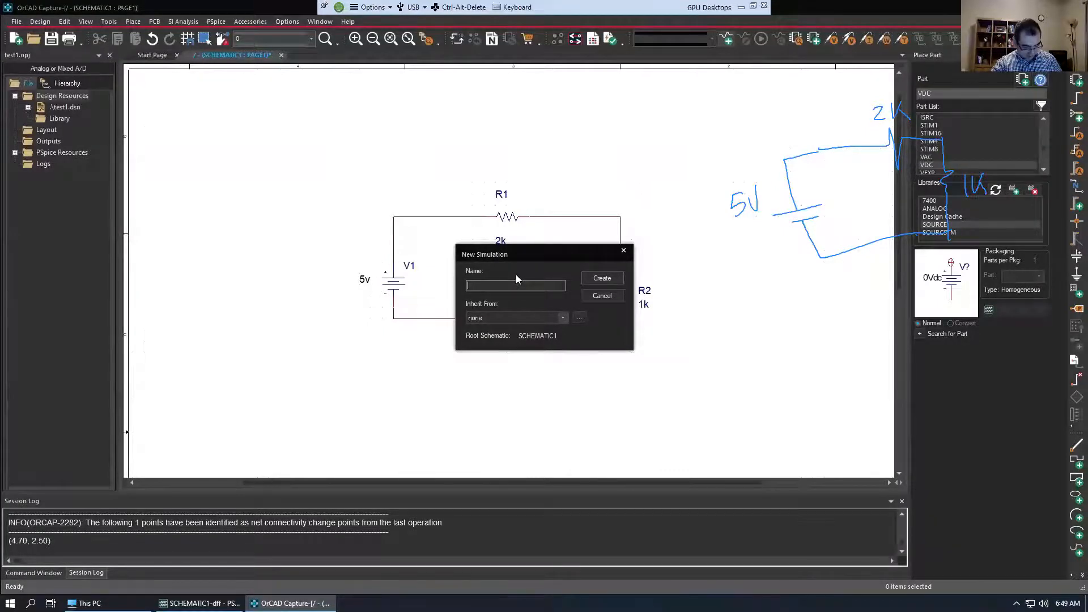
{"action": "type", "text": "m"}
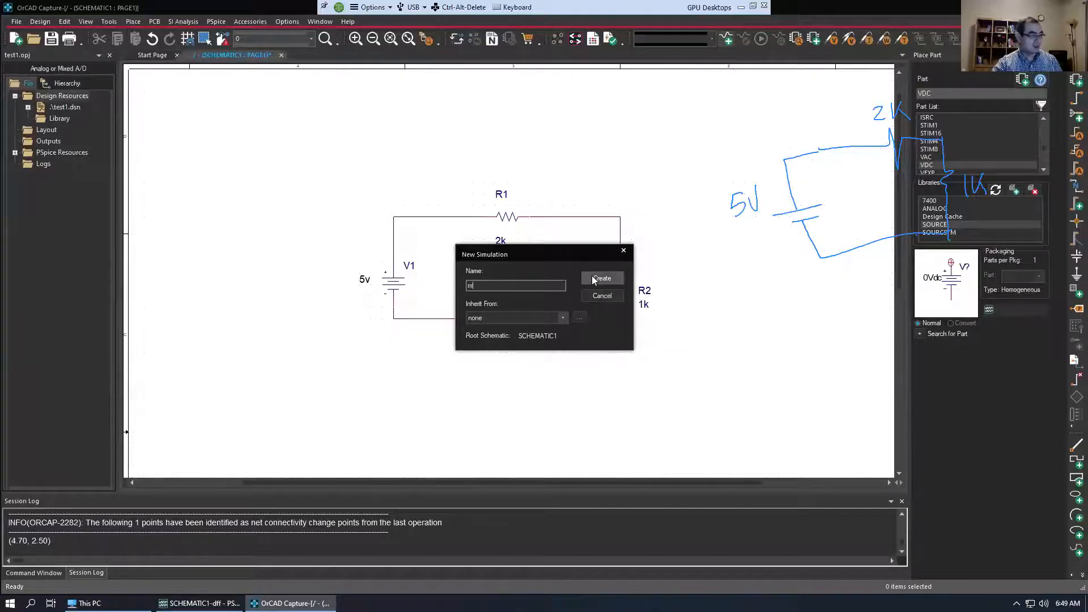
{"action": "left_click", "coordinate": [592, 277]}
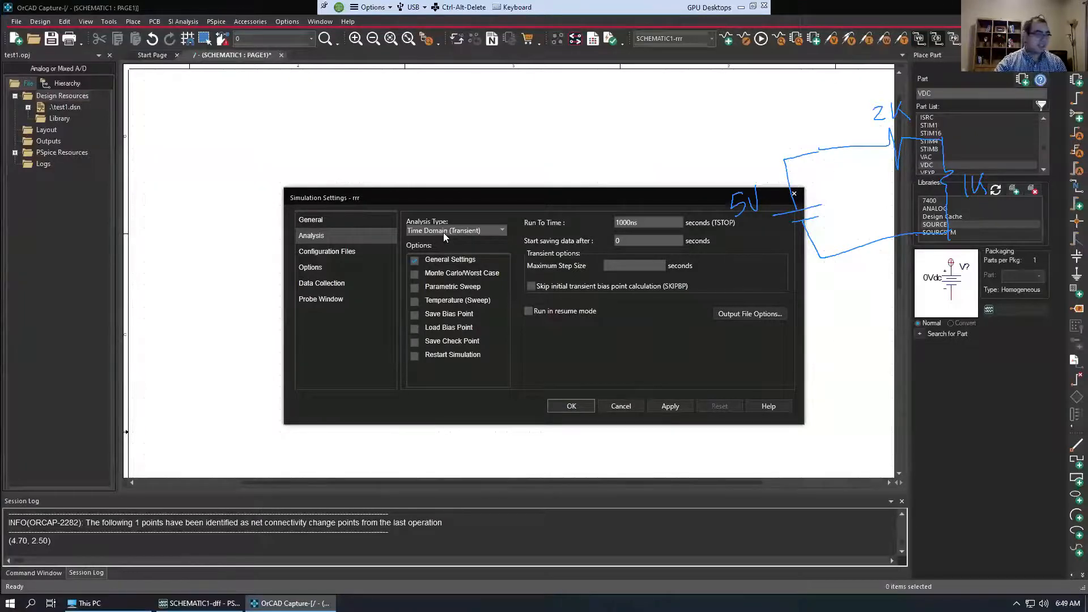
Step: Set the simulation profile's analysis type to Bias Point and apply the settings
{"action": "left_click", "coordinate": [500, 233]}
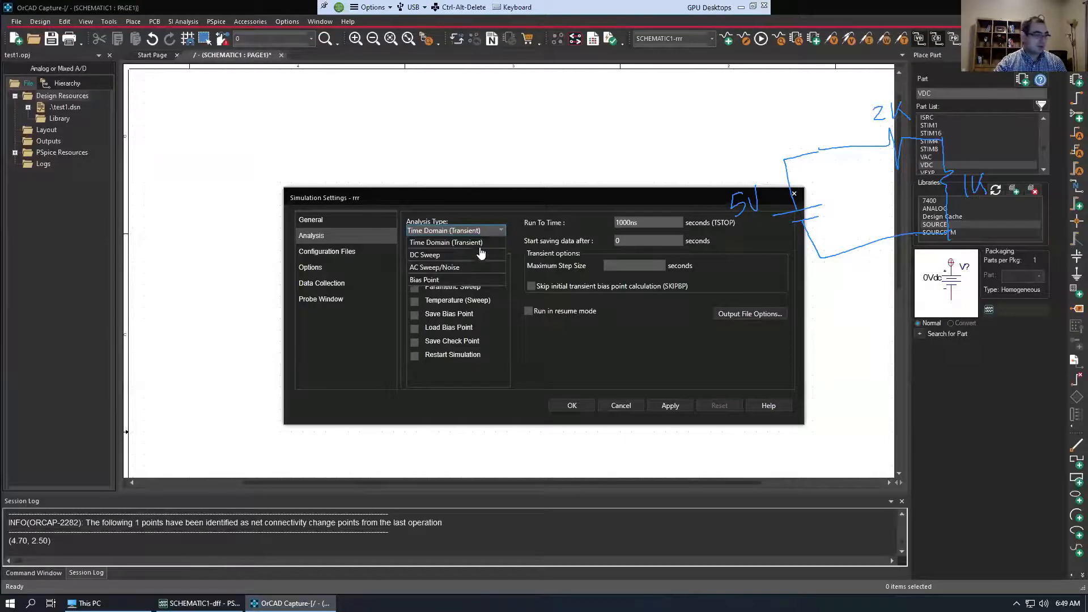
{"action": "left_click", "coordinate": [453, 280]}
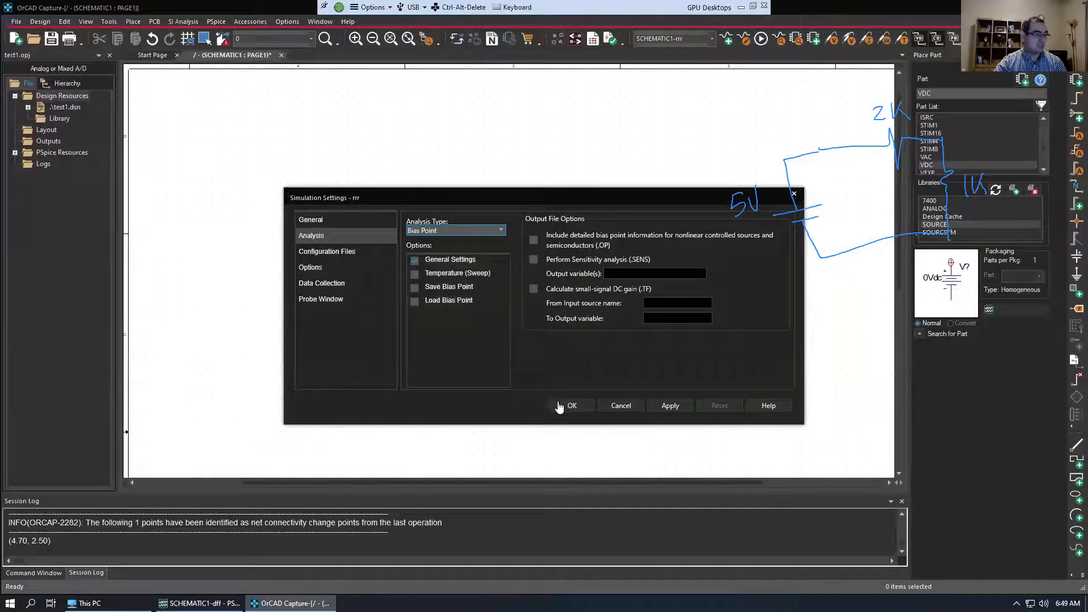
{"action": "left_click", "coordinate": [668, 407]}
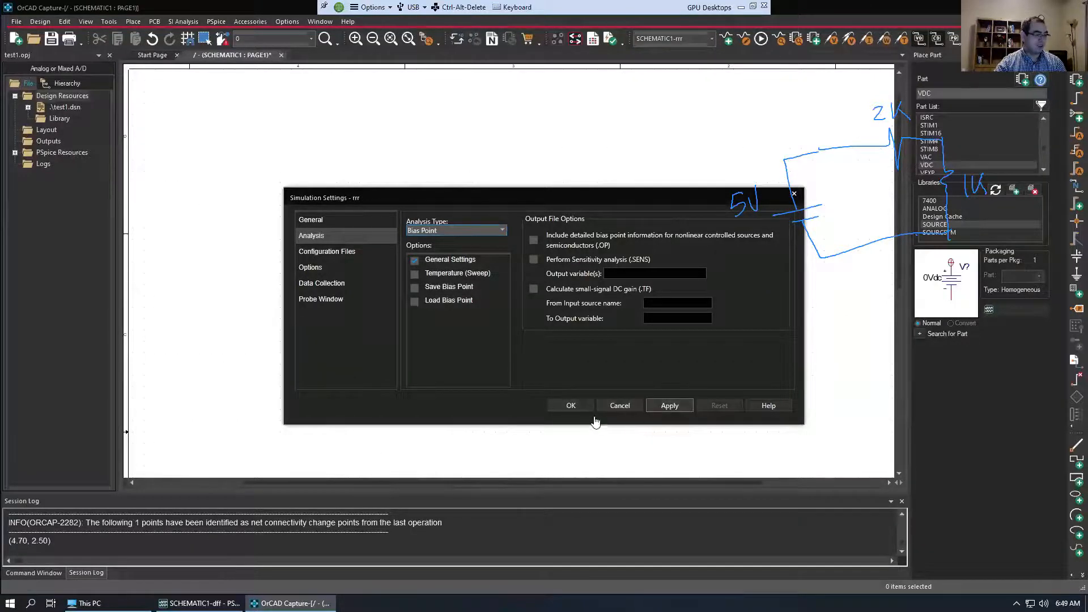
{"action": "left_click", "coordinate": [572, 407]}
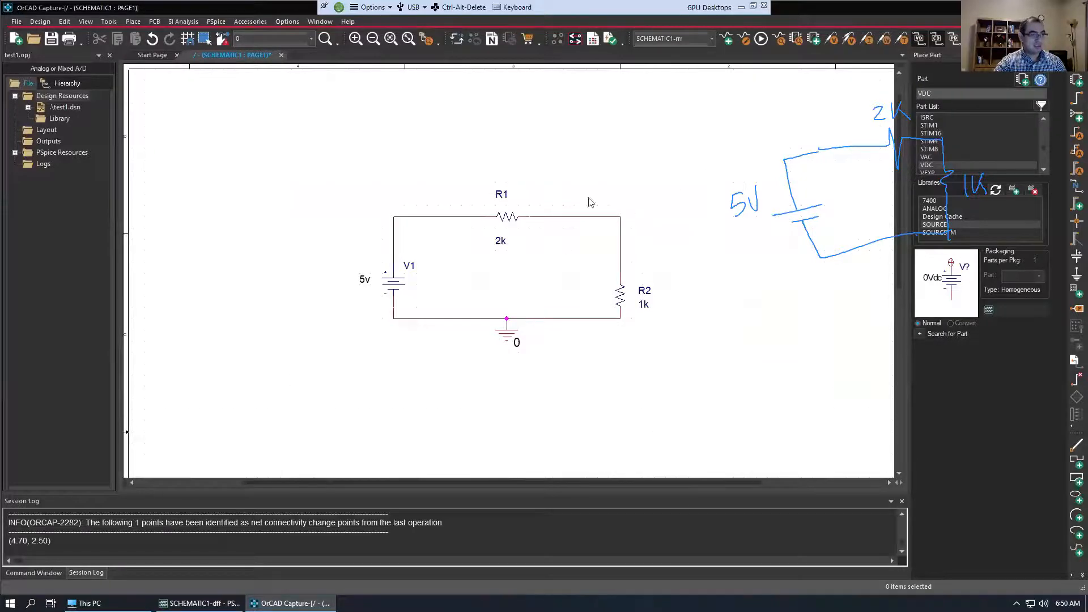
Step: Run the PSpice simulation and switch back to the schematic in OrCAD Capture
{"action": "left_click", "coordinate": [761, 39]}
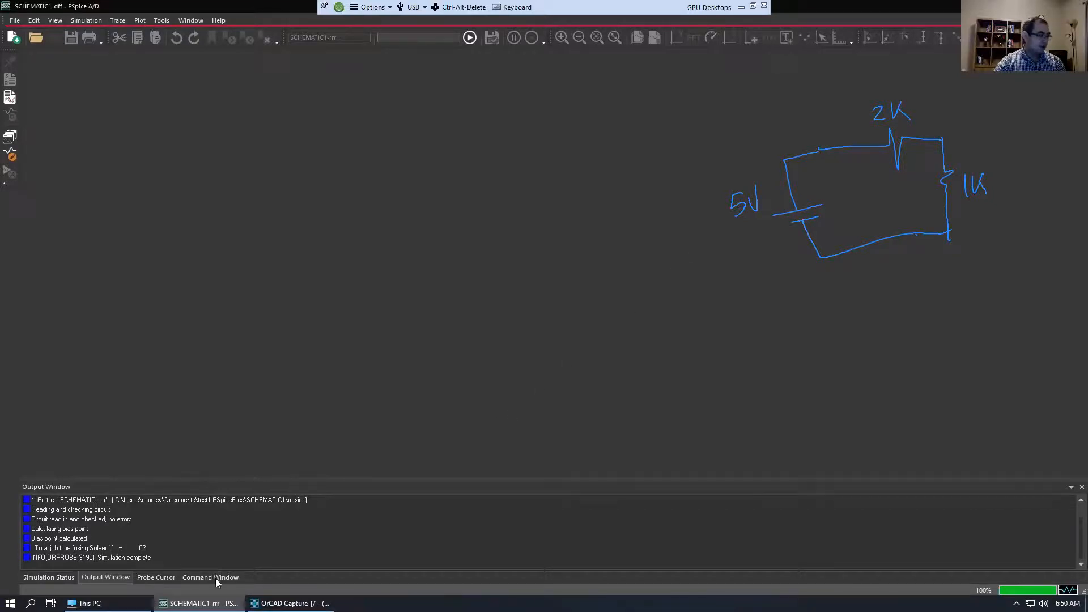
{"action": "mouse_move", "coordinate": [291, 603]}
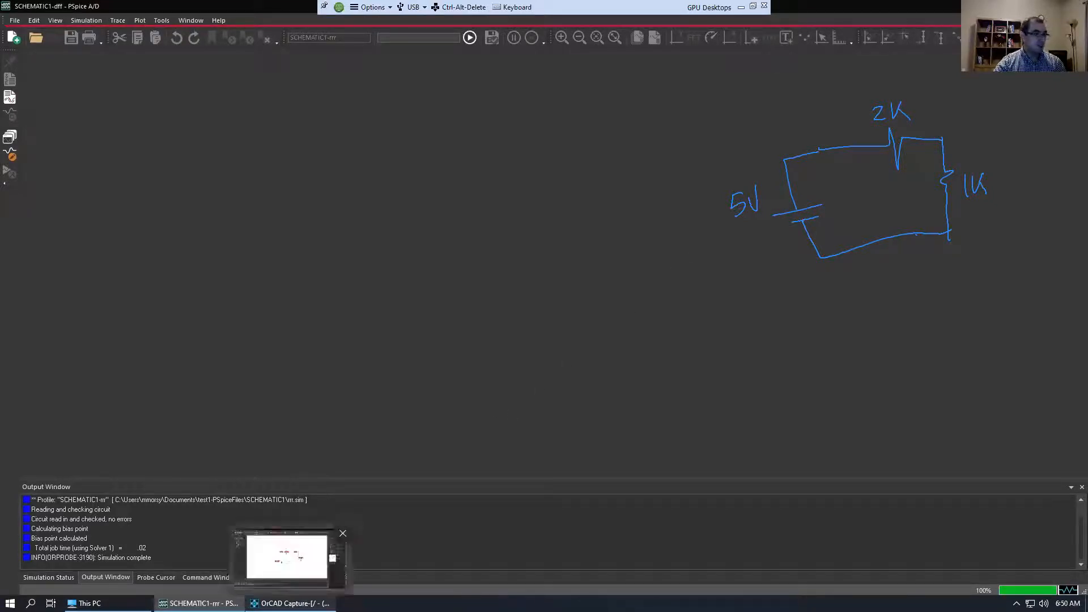
{"action": "mouse_move", "coordinate": [199, 603]}
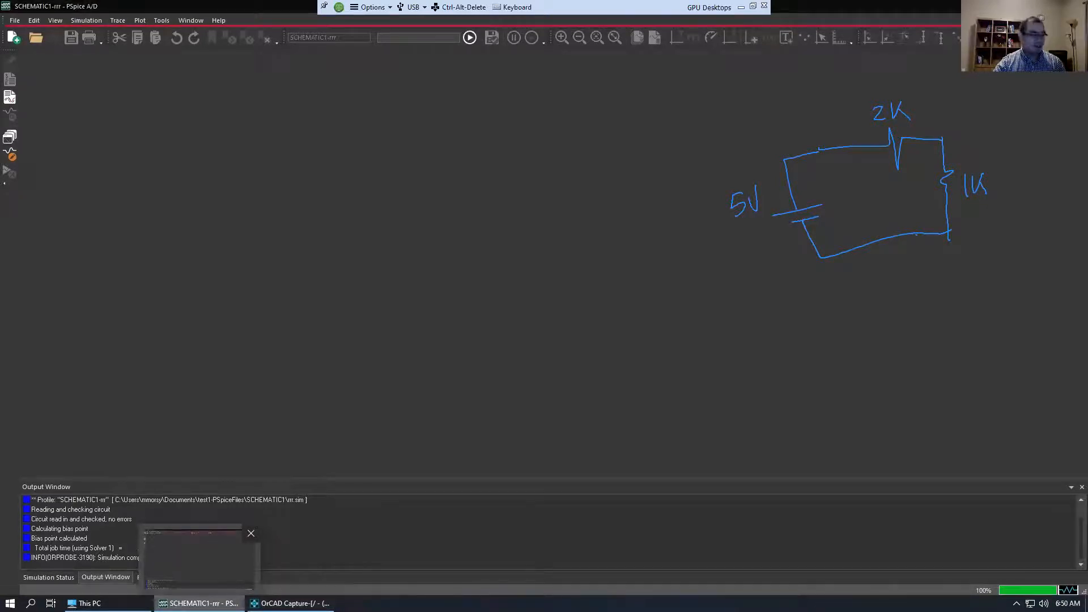
{"action": "left_click", "coordinate": [290, 603]}
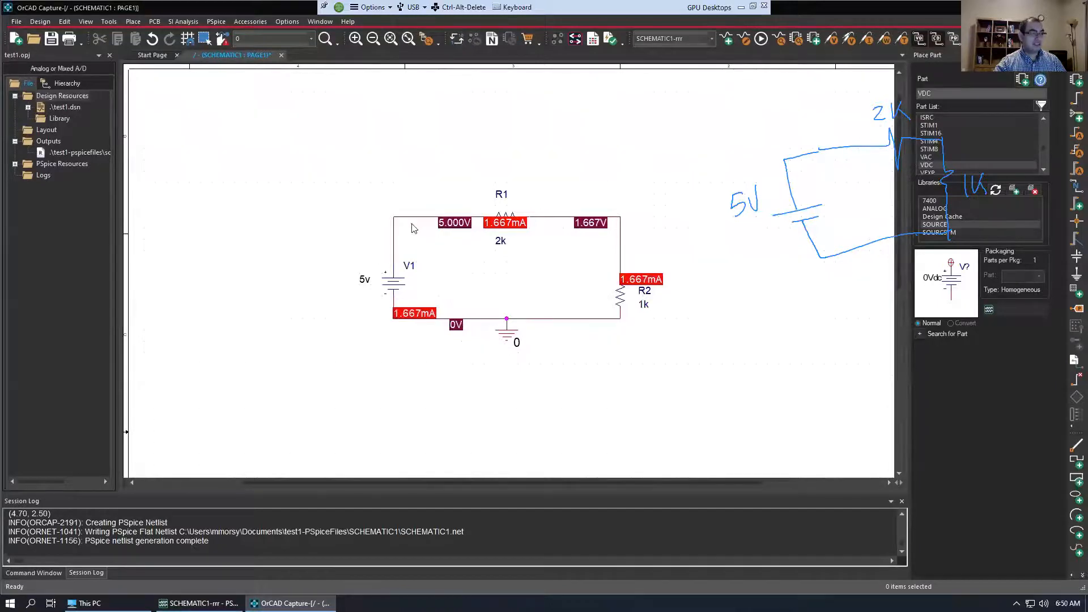
Step: Hide the bias currents on the schematic and keep only the bias voltages displayed
{"action": "left_click", "coordinate": [920, 42]}
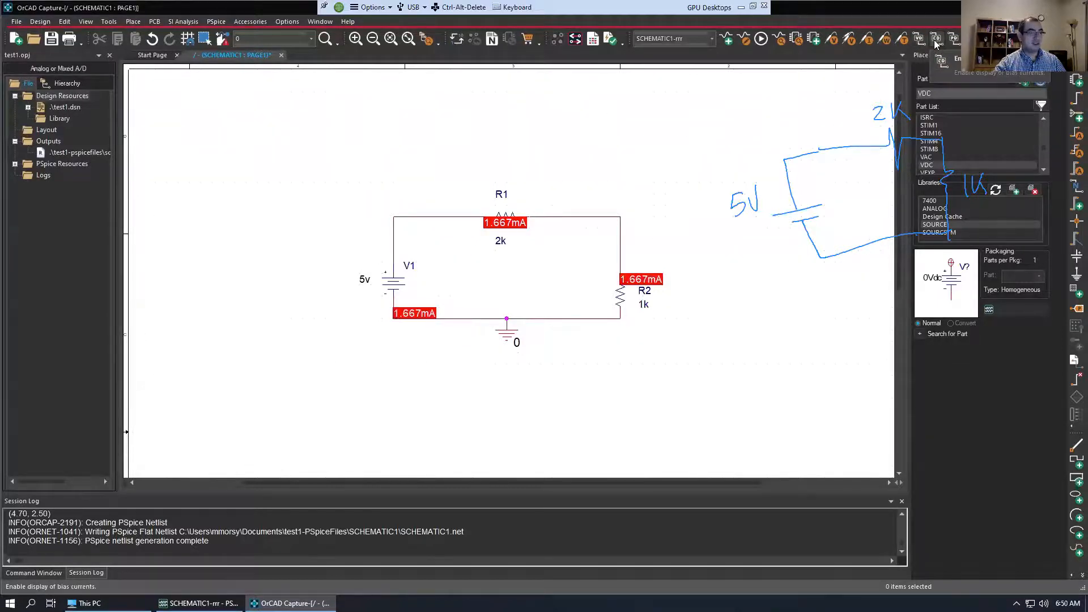
{"action": "left_click", "coordinate": [935, 41]}
{"action": "left_click", "coordinate": [921, 42]}
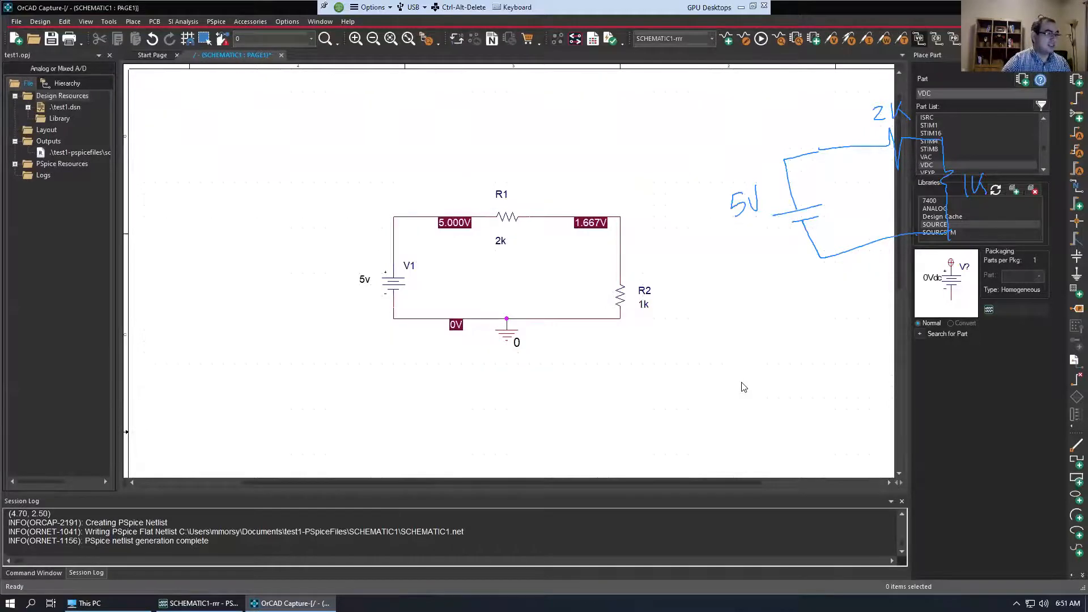
{"action": "key", "text": "c"}
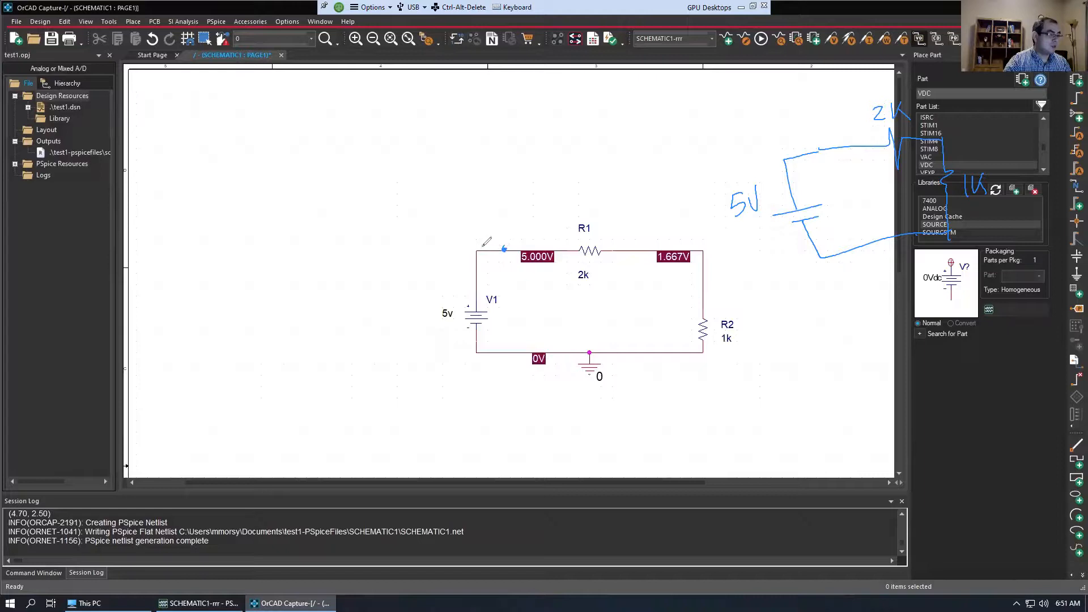
{"action": "left_click_drag", "start_coordinate": [455, 245], "coordinate": [465, 243]}
{"action": "left_click_drag", "start_coordinate": [460, 240], "coordinate": [459, 248]}
{"action": "left_click_drag", "start_coordinate": [468, 368], "coordinate": [486, 367]}
{"action": "mouse_move", "coordinate": [395, 267]}
{"action": "left_mouse_down"}
{"action": "mouse_move", "coordinate": [385, 292]}
{"action": "mouse_move", "coordinate": [404, 265]}
{"action": "mouse_move", "coordinate": [409, 294]}
{"action": "mouse_move", "coordinate": [421, 276]}
{"action": "left_mouse_up"}
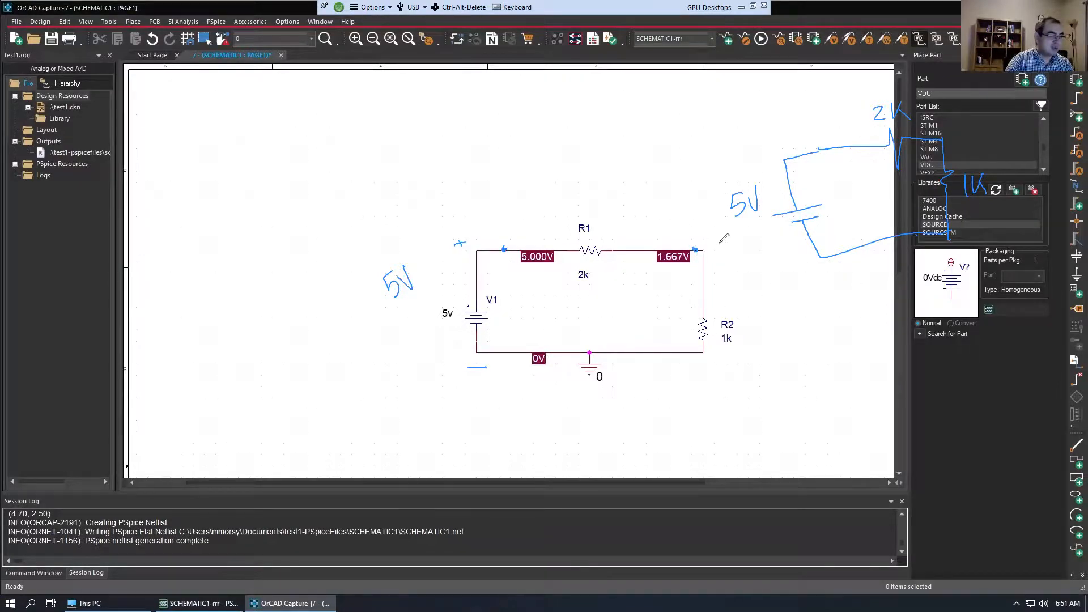
{"action": "left_click_drag", "start_coordinate": [718, 247], "coordinate": [736, 245]}
{"action": "left_click_drag", "start_coordinate": [726, 241], "coordinate": [726, 260]}
{"action": "left_click_drag", "start_coordinate": [709, 382], "coordinate": [734, 381]}
{"action": "left_click", "coordinate": [777, 298]}
{"action": "mouse_move", "coordinate": [762, 288]}
{"action": "left_mouse_down"}
{"action": "mouse_move", "coordinate": [767, 305]}
{"action": "mouse_move", "coordinate": [785, 293]}
{"action": "mouse_move", "coordinate": [824, 298]}
{"action": "mouse_move", "coordinate": [845, 276]}
{"action": "left_mouse_up"}
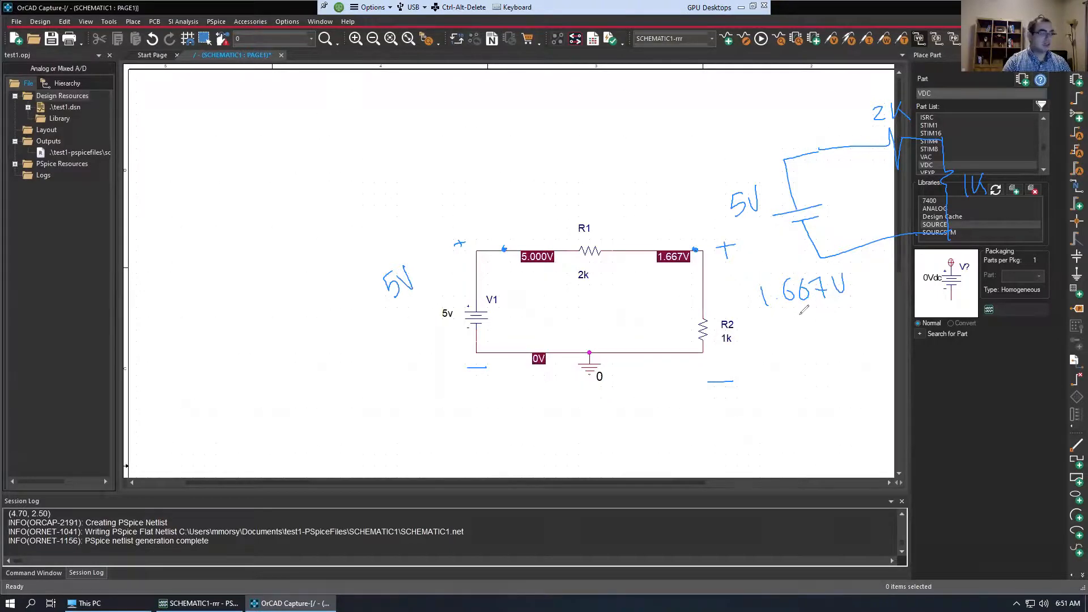
{"action": "mouse_move", "coordinate": [593, 205]}
{"action": "left_mouse_down"}
{"action": "mouse_move", "coordinate": [567, 227]}
{"action": "mouse_move", "coordinate": [614, 224]}
{"action": "left_mouse_up"}
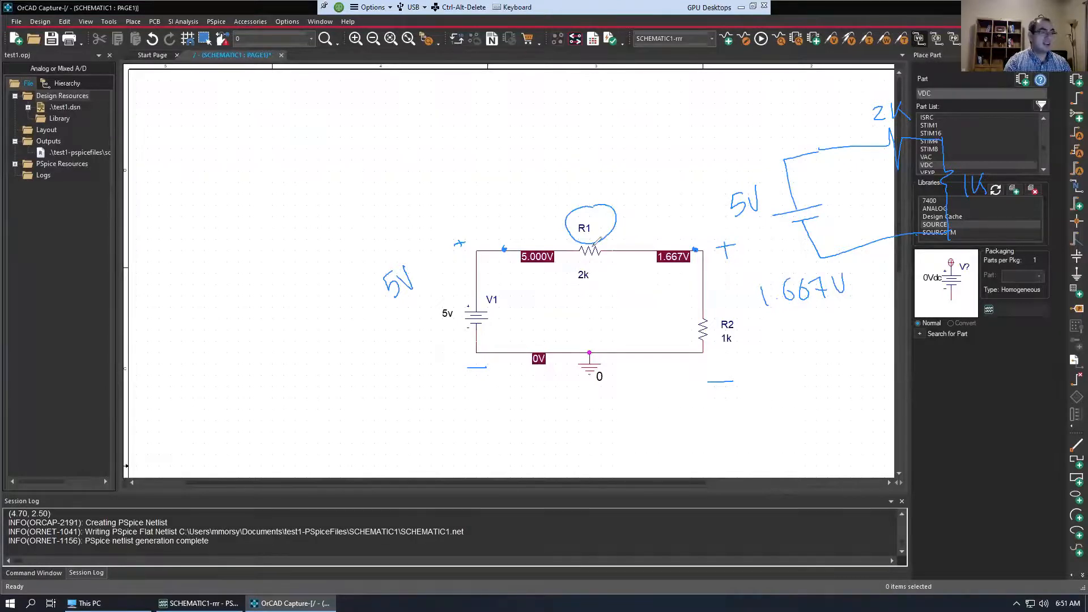
{"action": "mouse_move", "coordinate": [537, 165]}
{"action": "left_mouse_down"}
{"action": "mouse_move", "coordinate": [552, 164]}
{"action": "mouse_move", "coordinate": [572, 193]}
{"action": "left_mouse_up"}
{"action": "mouse_move", "coordinate": [575, 188]}
{"action": "left_mouse_down"}
{"action": "mouse_move", "coordinate": [577, 196]}
{"action": "mouse_move", "coordinate": [591, 176]}
{"action": "left_mouse_up"}
{"action": "left_click_drag", "start_coordinate": [581, 184], "coordinate": [680, 160]}
{"action": "left_click", "coordinate": [652, 159]}
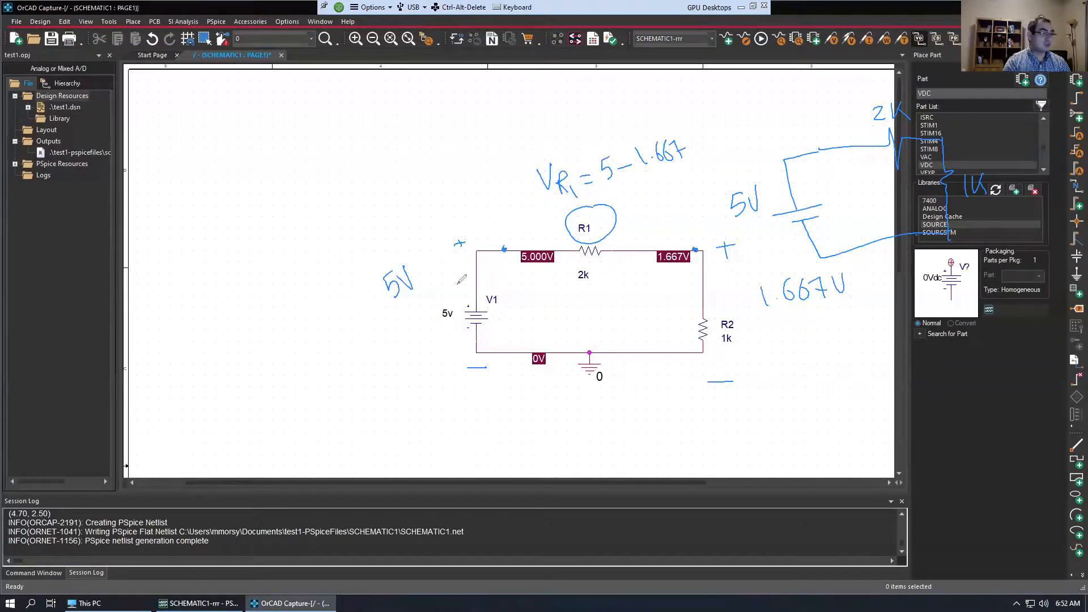
{"action": "left_click_drag", "start_coordinate": [288, 132], "coordinate": [289, 152]}
{"action": "mouse_move", "coordinate": [277, 154]}
{"action": "left_mouse_down"}
{"action": "mouse_move", "coordinate": [308, 122]}
{"action": "mouse_move", "coordinate": [320, 140]}
{"action": "mouse_move", "coordinate": [345, 139]}
{"action": "left_mouse_up"}
{"action": "left_click_drag", "start_coordinate": [361, 115], "coordinate": [376, 113]}
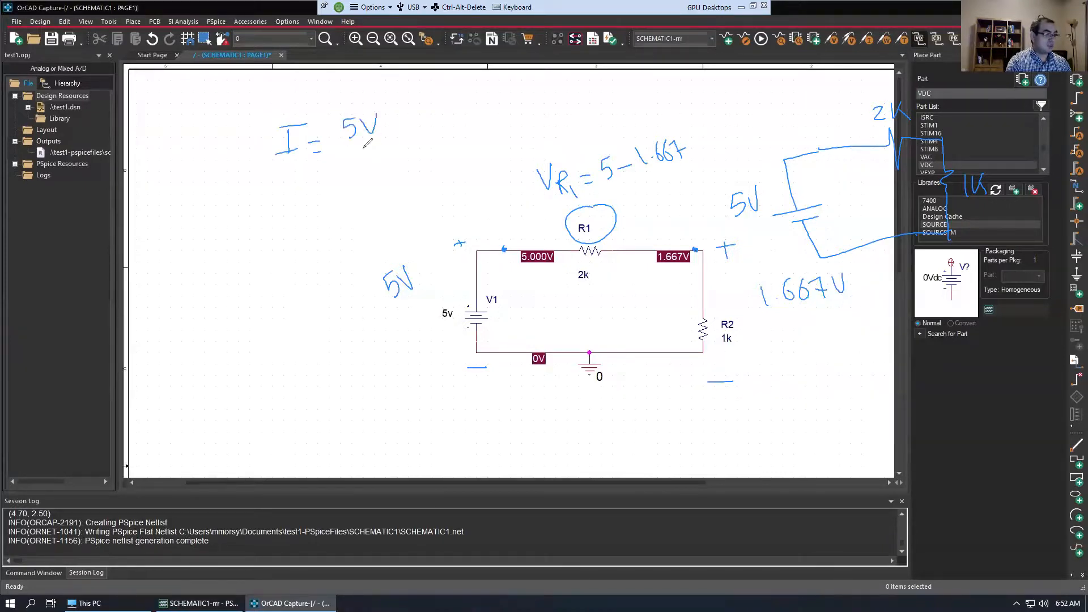
{"action": "left_click_drag", "start_coordinate": [335, 149], "coordinate": [428, 136]}
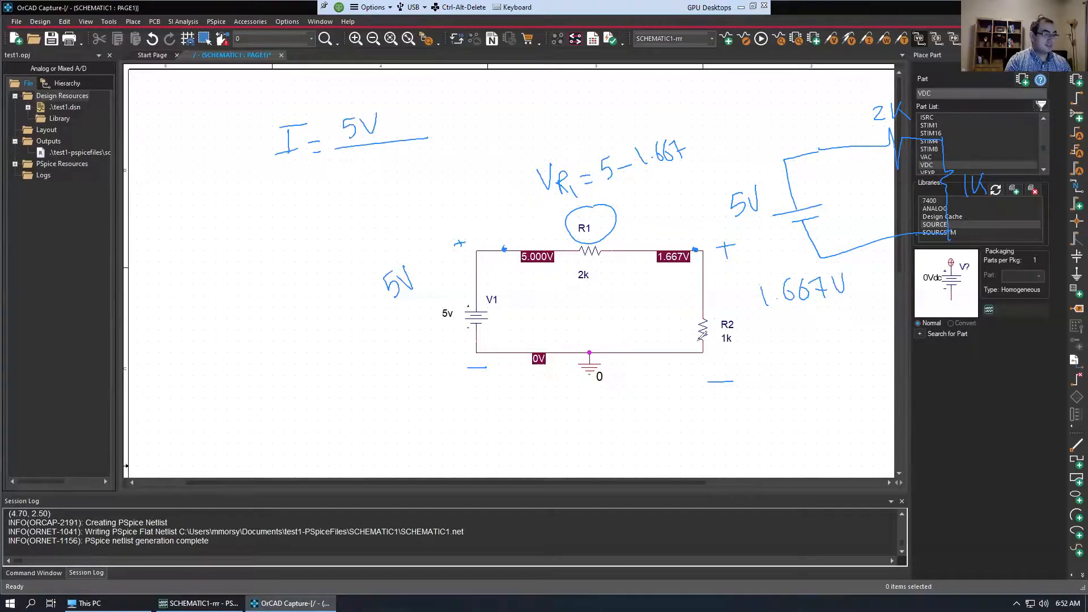
{"action": "mouse_move", "coordinate": [344, 160]}
{"action": "left_mouse_down"}
{"action": "mouse_move", "coordinate": [351, 179]}
{"action": "mouse_move", "coordinate": [366, 179]}
{"action": "left_mouse_up"}
{"action": "left_click_drag", "start_coordinate": [381, 160], "coordinate": [388, 176]}
{"action": "left_click_drag", "start_coordinate": [435, 130], "coordinate": [446, 131]}
{"action": "left_click_drag", "start_coordinate": [445, 140], "coordinate": [455, 138]}
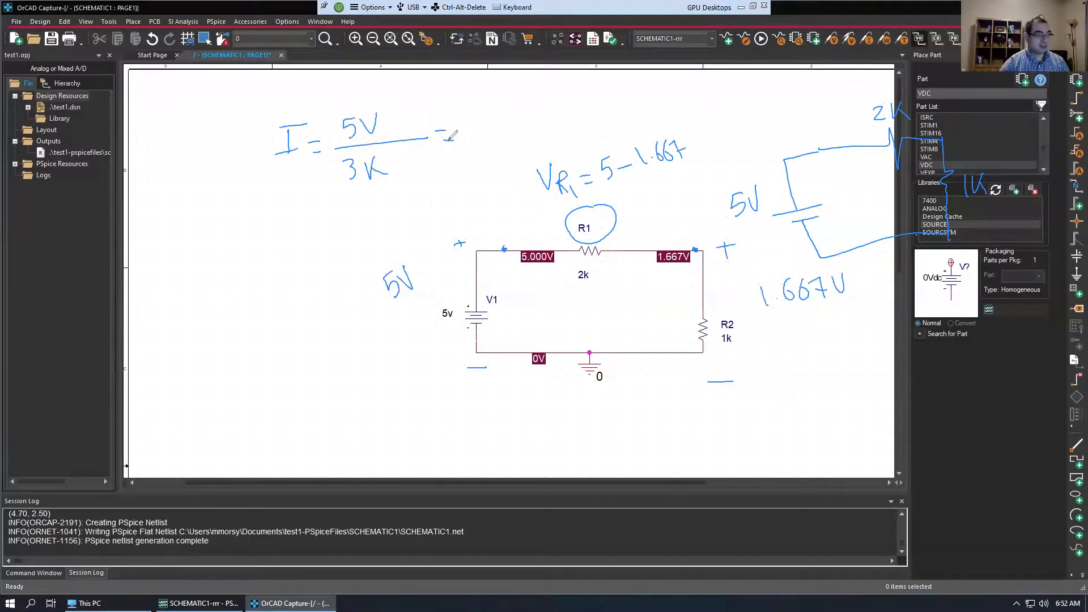
Step: Display the bias currents and the bias power values on the schematic alongside the voltages
{"action": "left_click", "coordinate": [938, 44]}
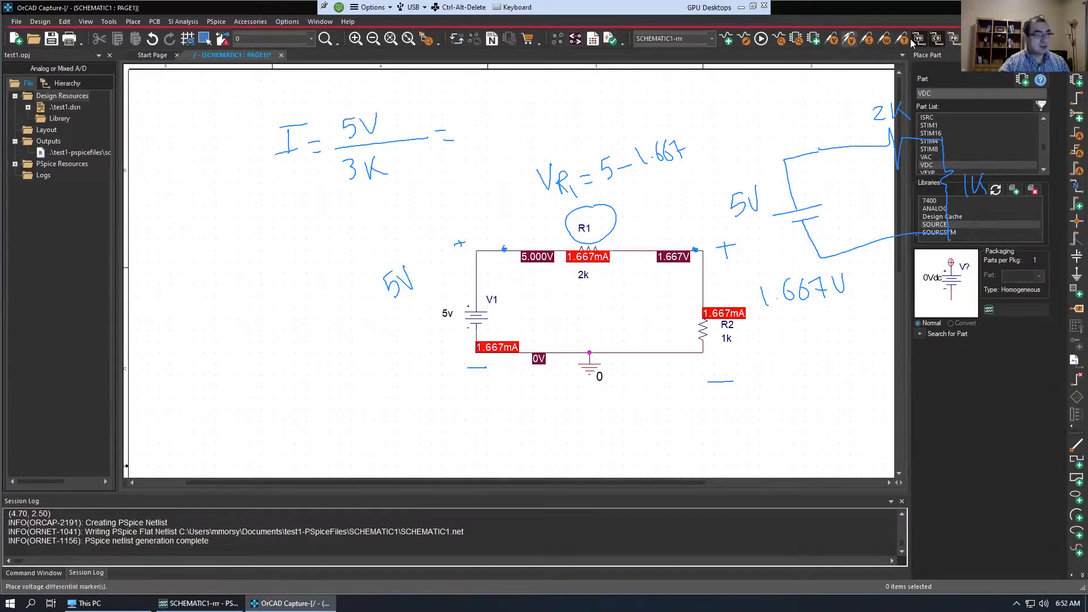
{"action": "left_click", "coordinate": [954, 40]}
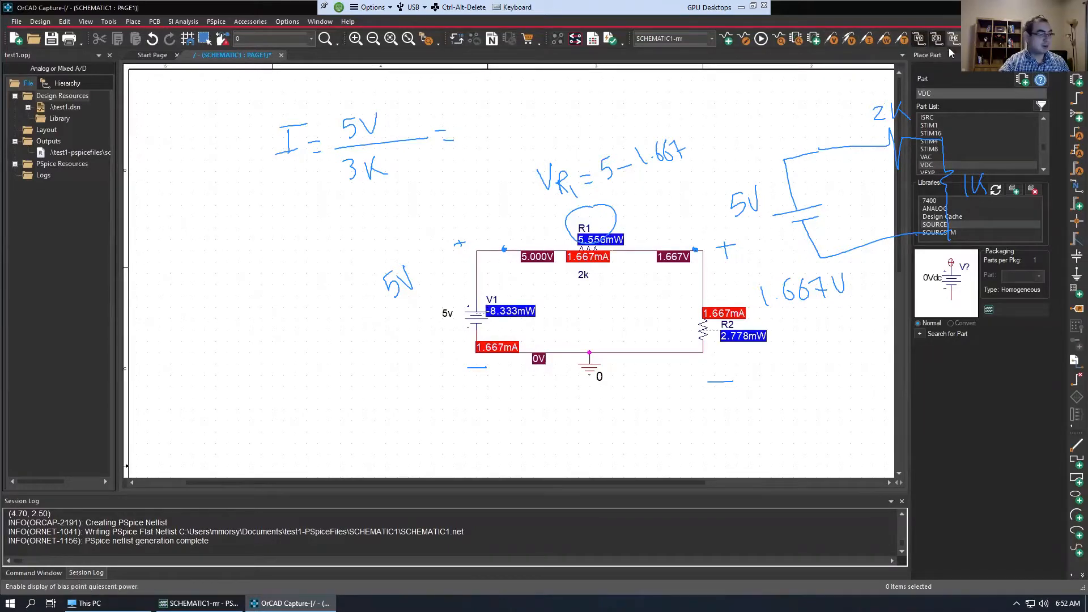